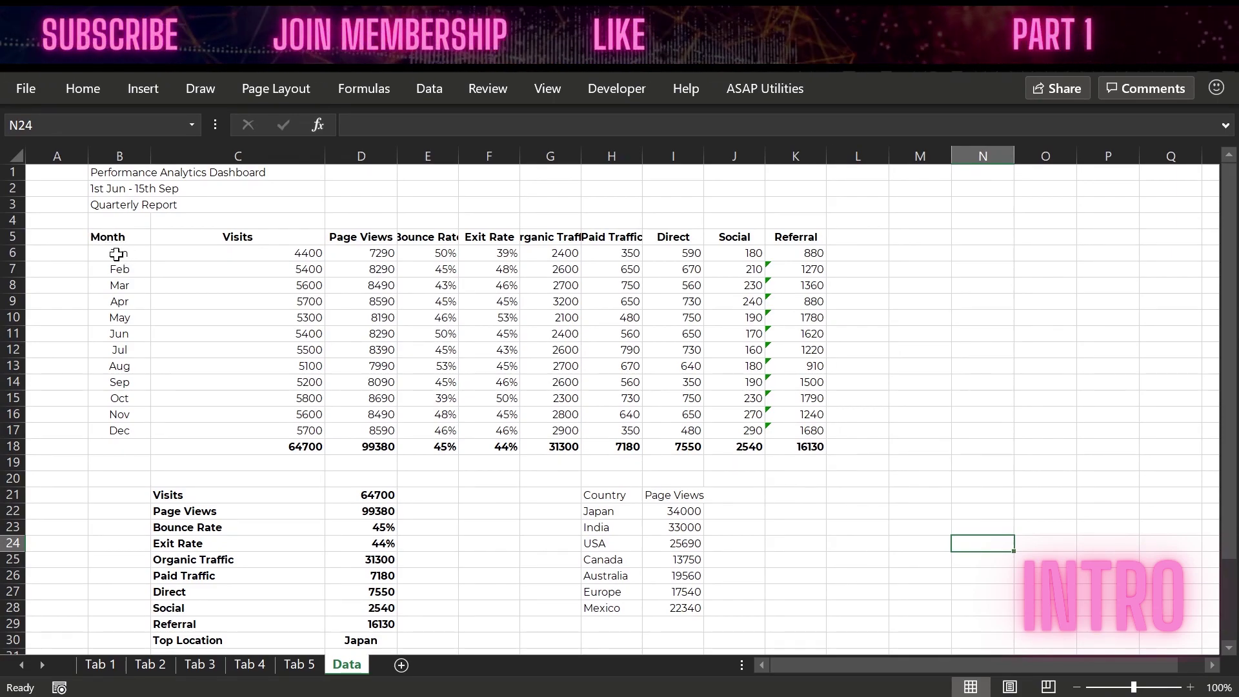
# - Review the monthly data by selecting the Jan–Dec months, Visits, Page Views and Bounce Rate values
pyautogui.click(117, 254)
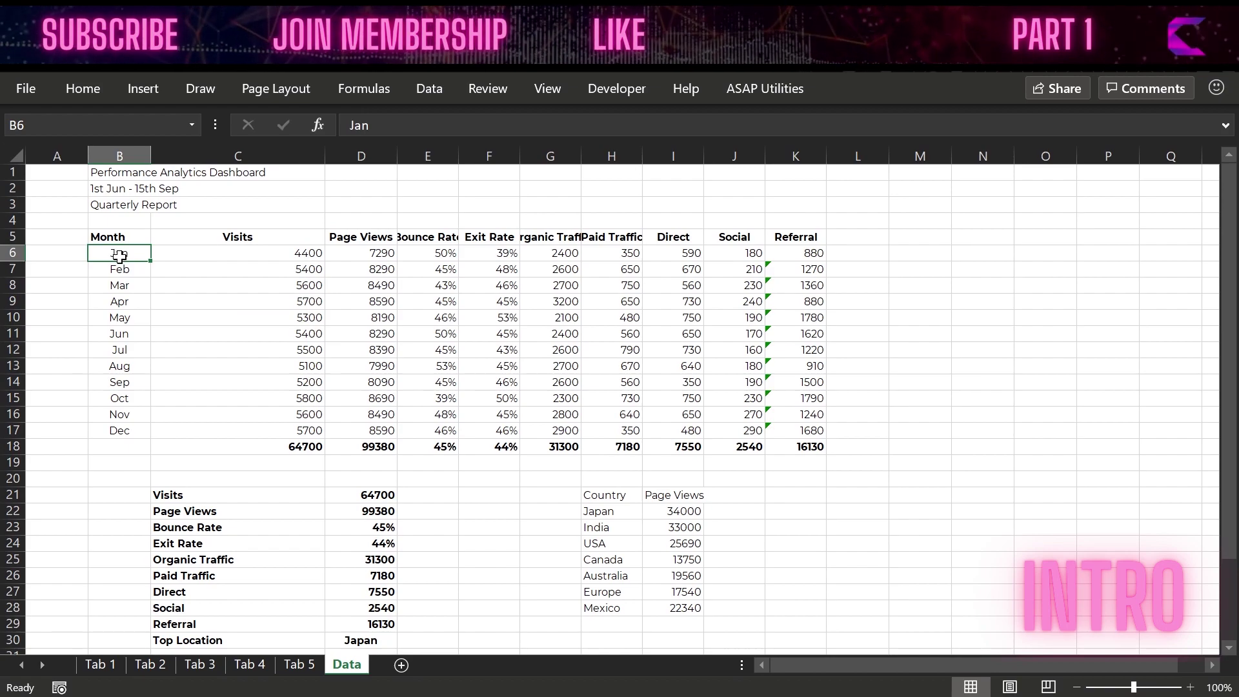
pyautogui.moveTo(119, 257); pyautogui.dragTo(120, 426)
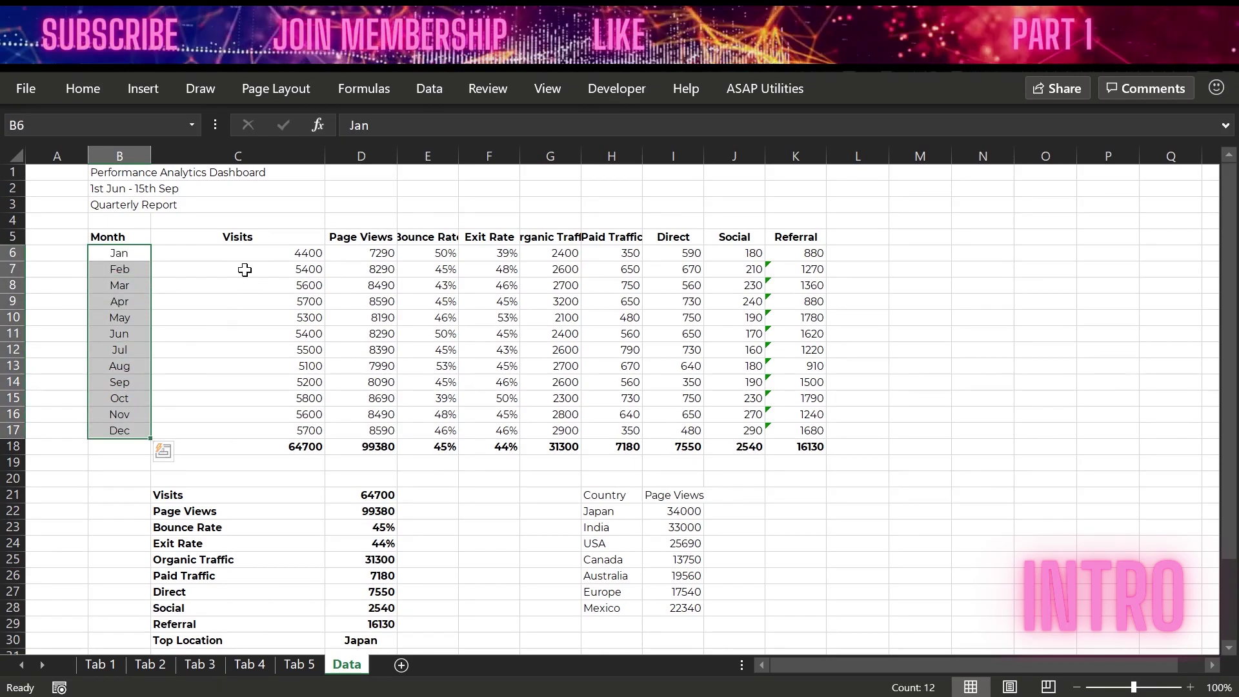
pyautogui.moveTo(227, 252); pyautogui.dragTo(252, 431)
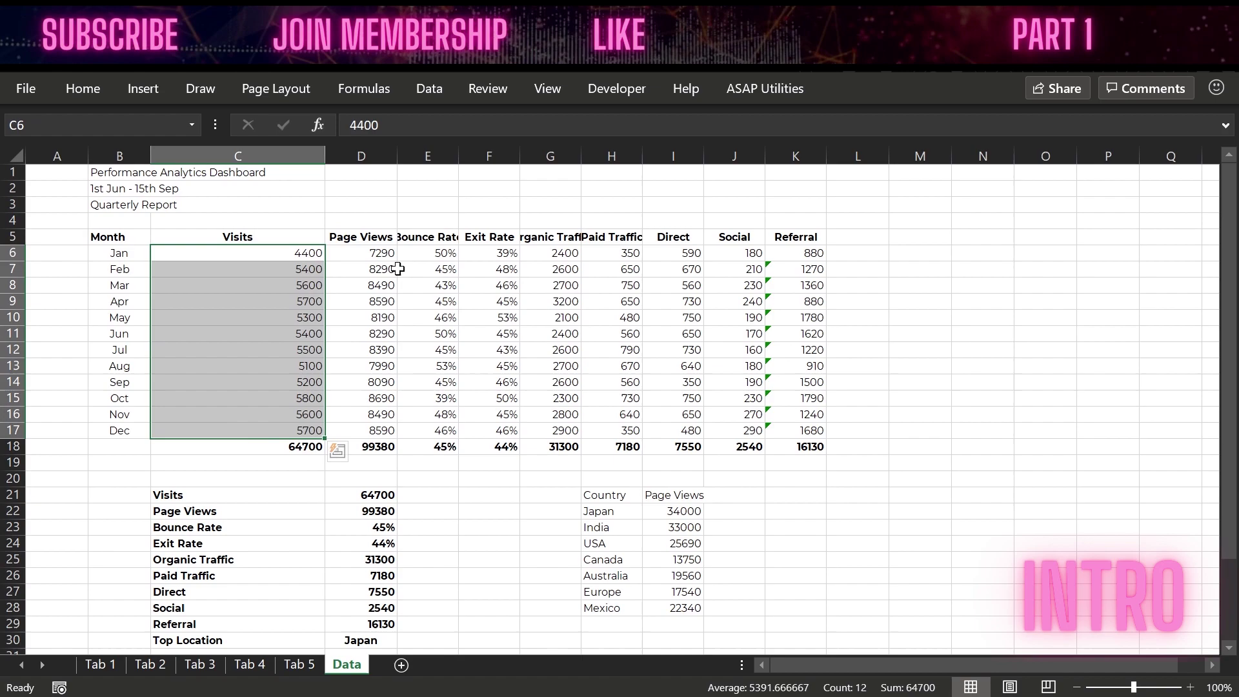
pyautogui.moveTo(377, 244); pyautogui.dragTo(379, 431)
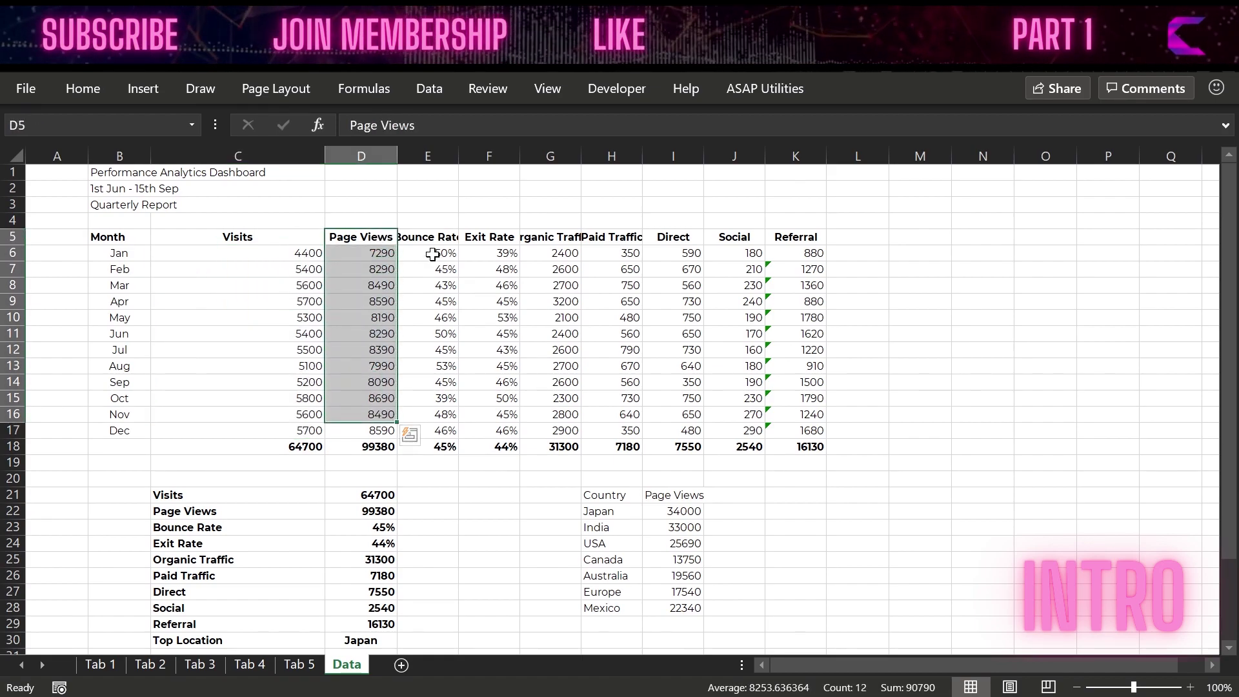
pyautogui.moveTo(439, 255); pyautogui.dragTo(444, 413)
# - Widen columns E, G and H so Bounce Rate, Organic Traffic and Paid Traffic fit
pyautogui.doubleClick(456, 153)
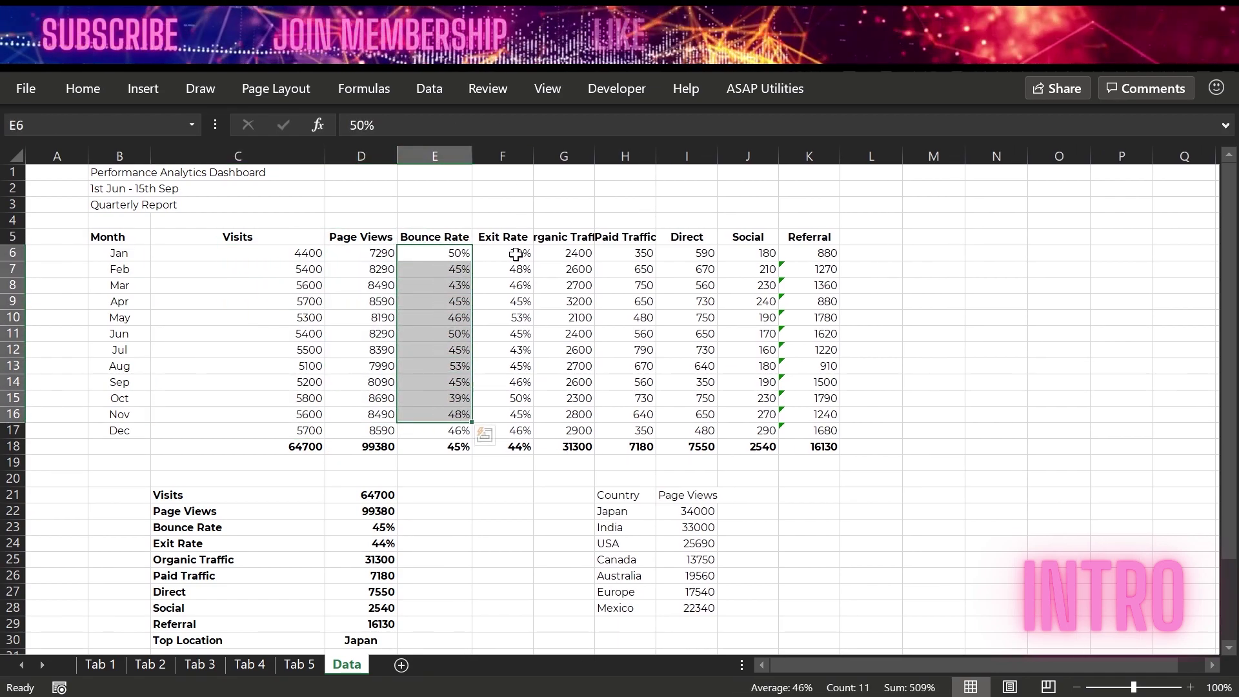
pyautogui.moveTo(506, 253); pyautogui.dragTo(507, 433)
pyautogui.click(581, 253)
pyautogui.moveTo(587, 149); pyautogui.dragTo(790, 171)
pyautogui.moveTo(637, 166); pyautogui.dragTo(630, 166)
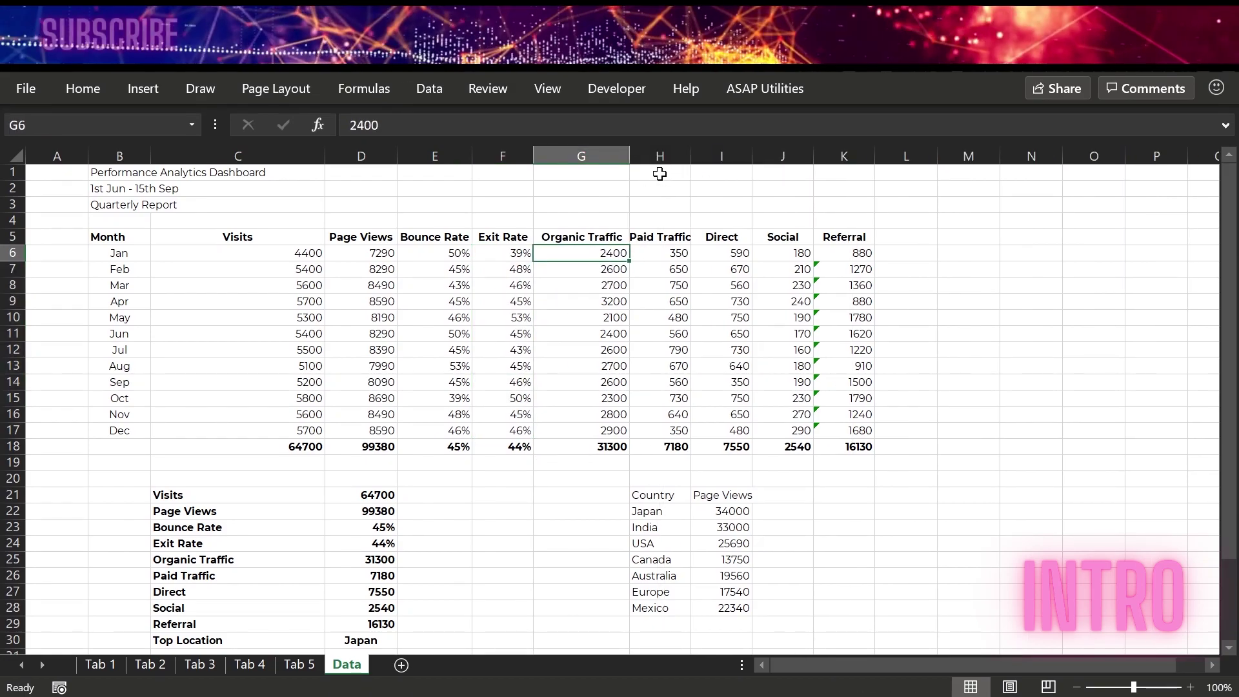
pyautogui.click(644, 151)
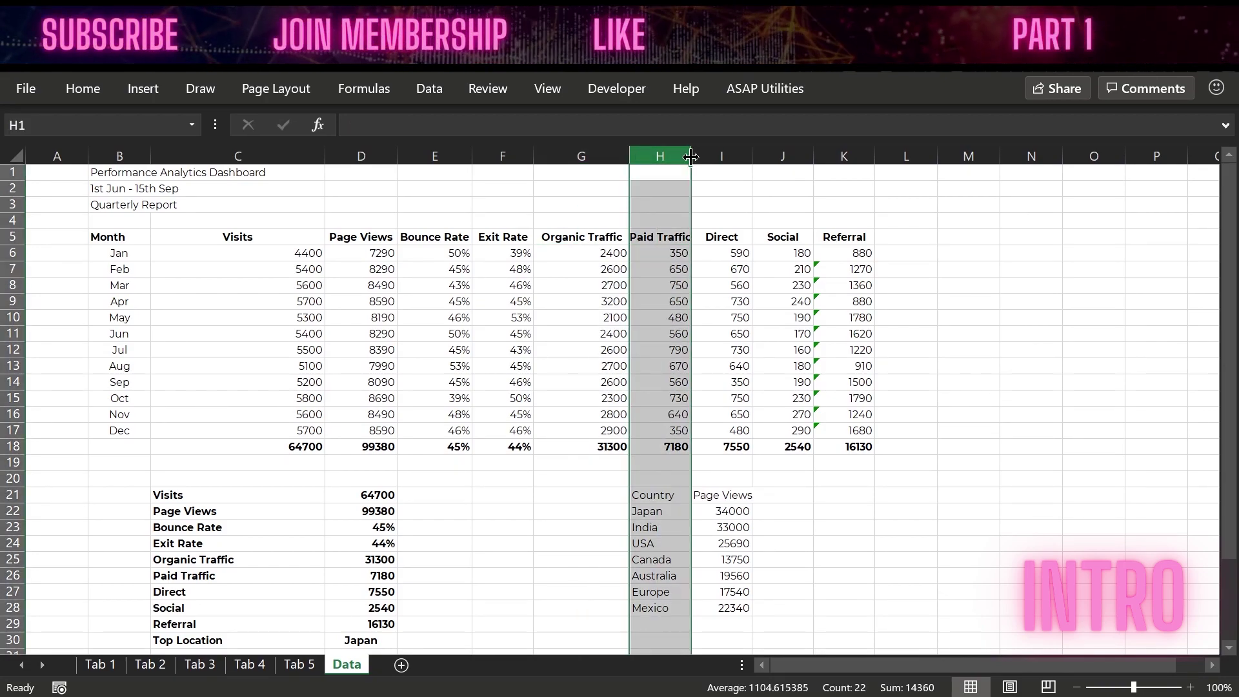
pyautogui.doubleClick(690, 160)
# - Point out the Organic, Paid, Direct, Social and Referral headers and the B1 dashboard title
pyautogui.click(538, 238)
pyautogui.click(679, 237)
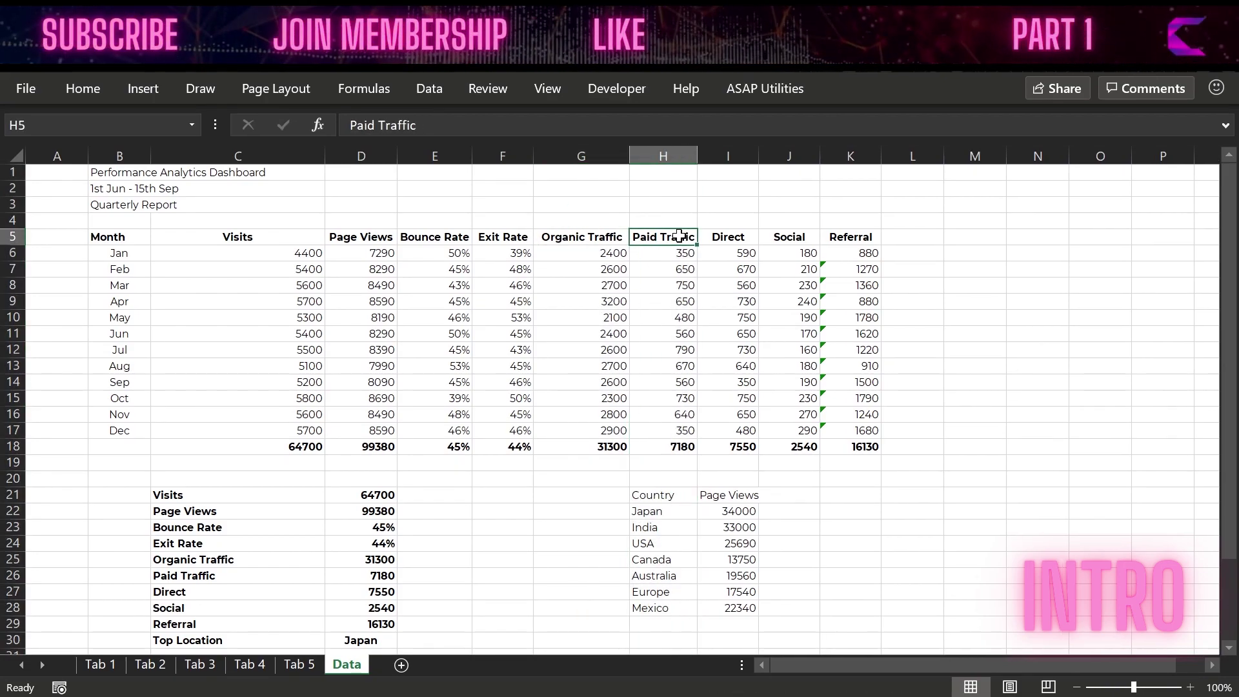
pyautogui.click(741, 238)
pyautogui.click(794, 237)
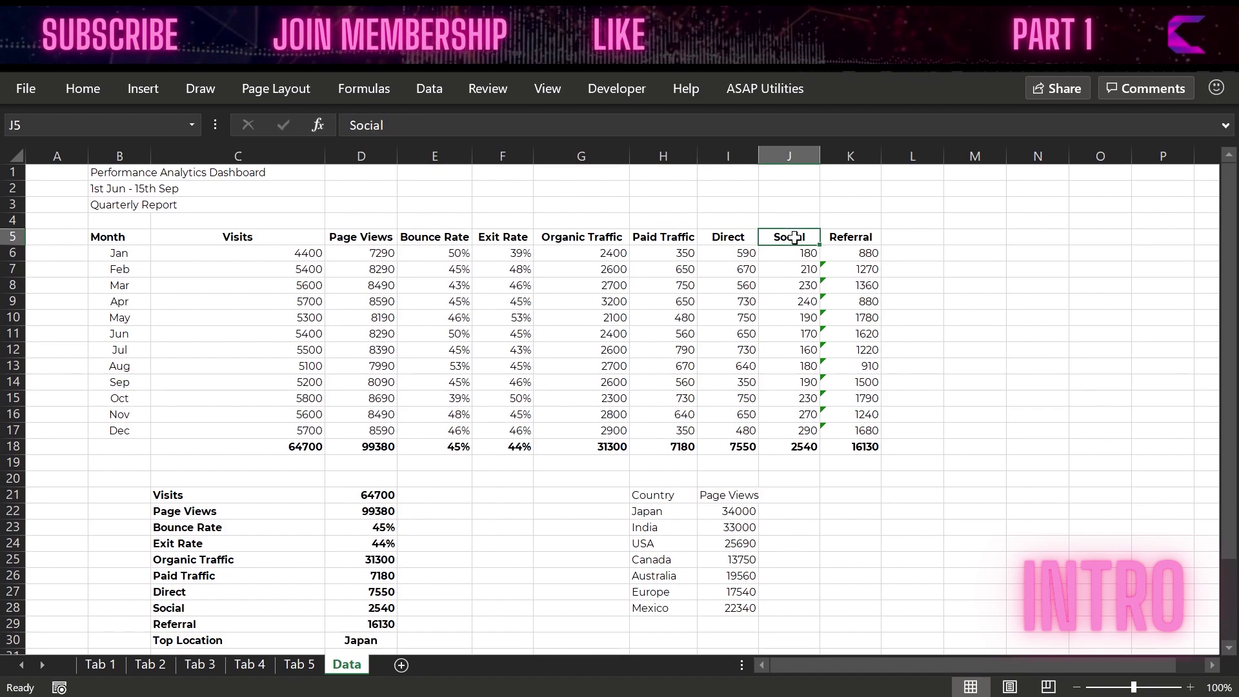
pyautogui.click(842, 238)
pyautogui.click(940, 492)
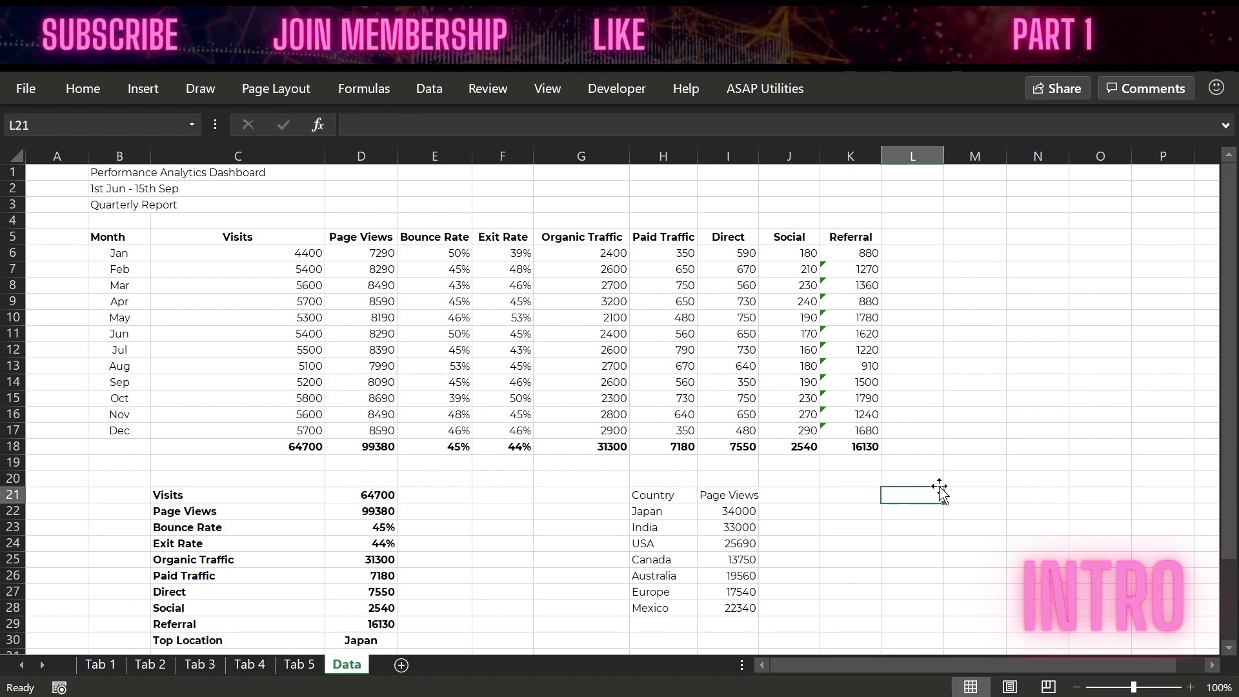
pyautogui.click(128, 173)
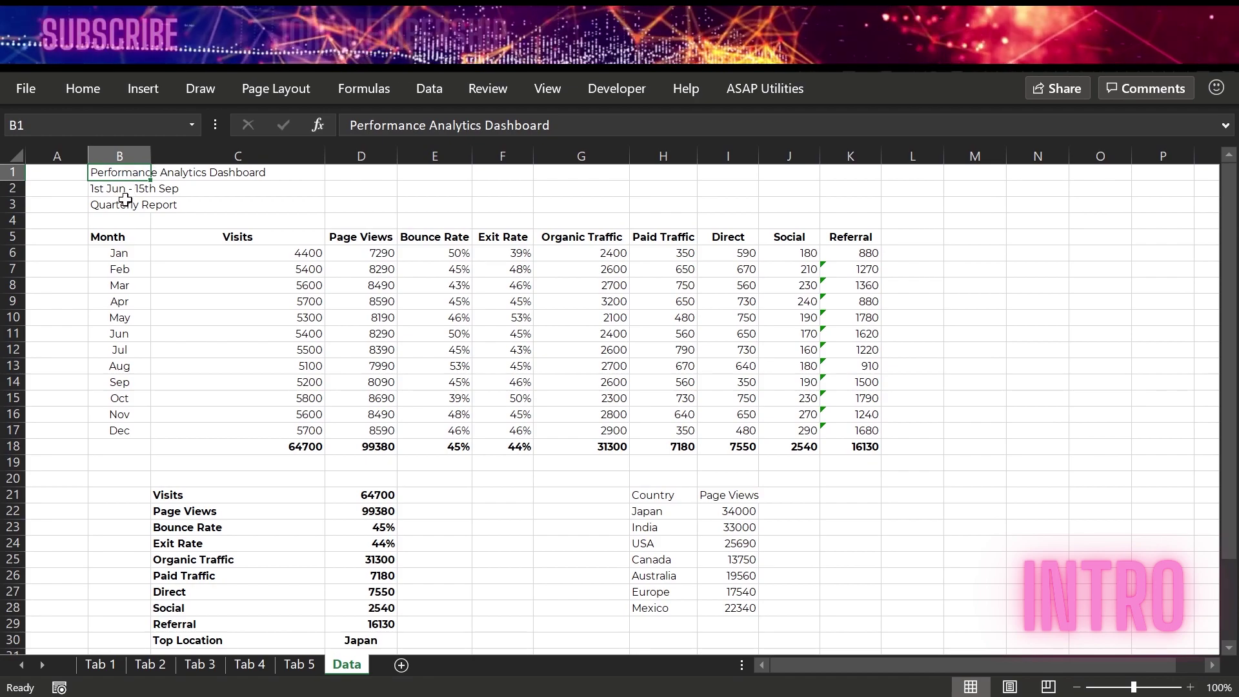
pyautogui.click(110, 187)
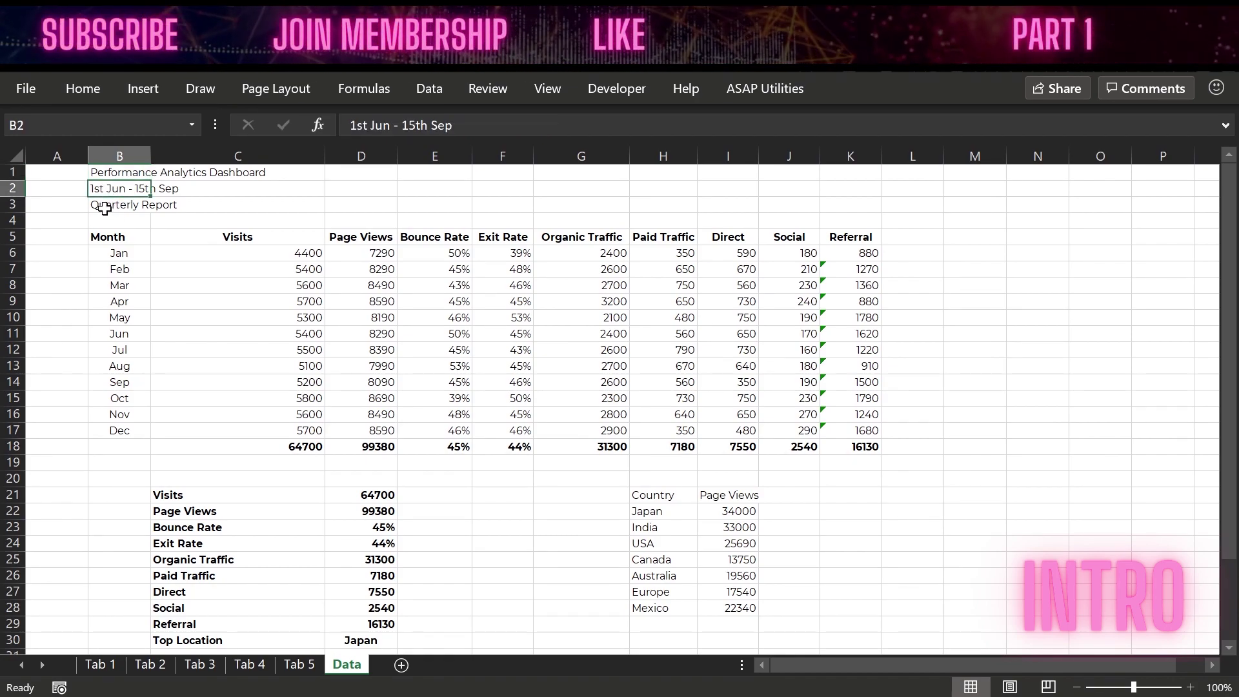
pyautogui.click(113, 208)
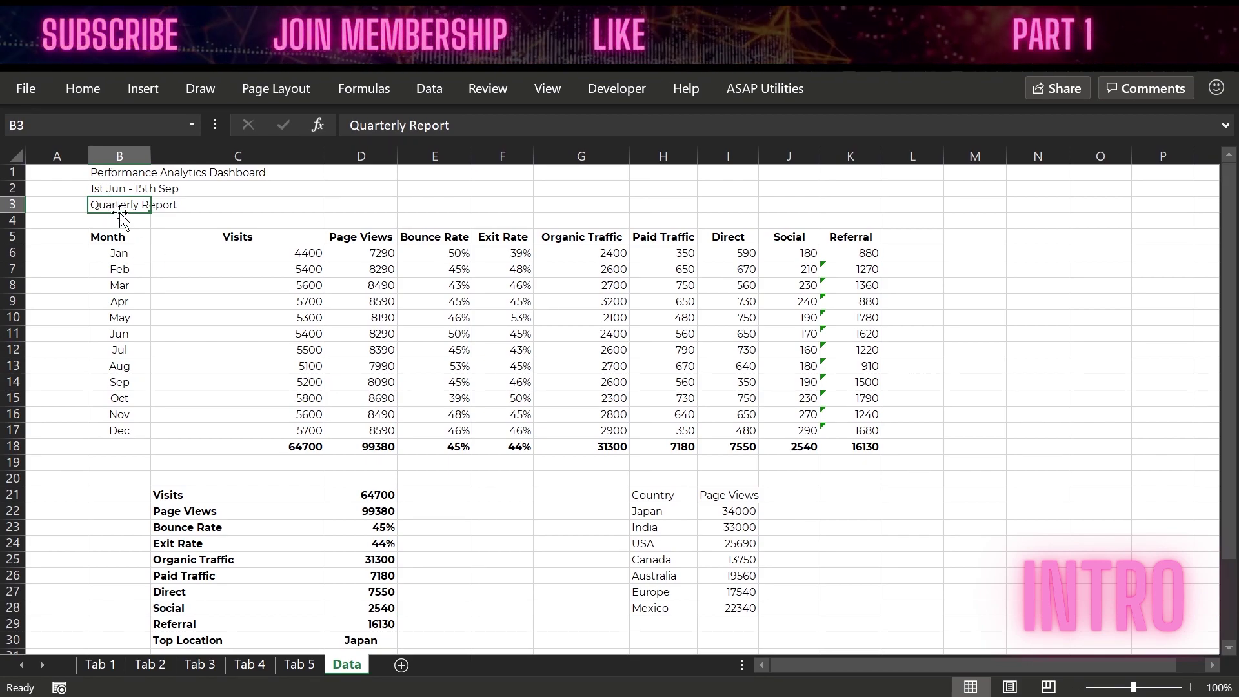
pyautogui.click(197, 495)
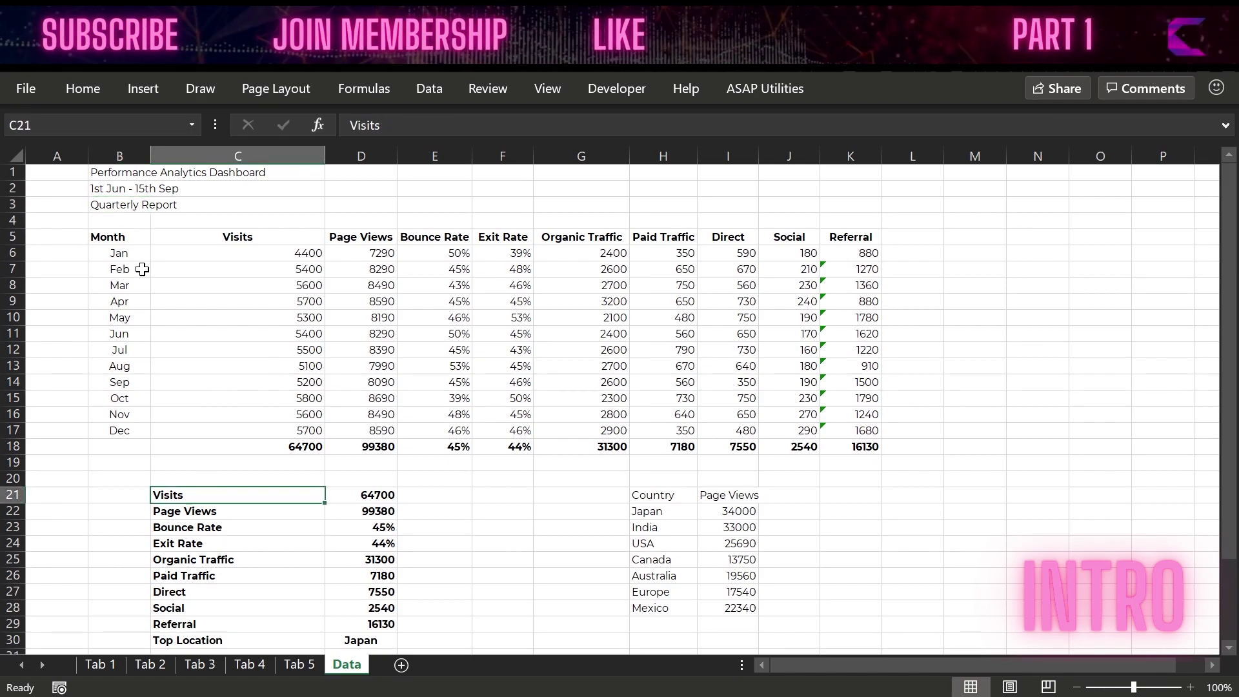
pyautogui.moveTo(243, 238); pyautogui.dragTo(836, 233)
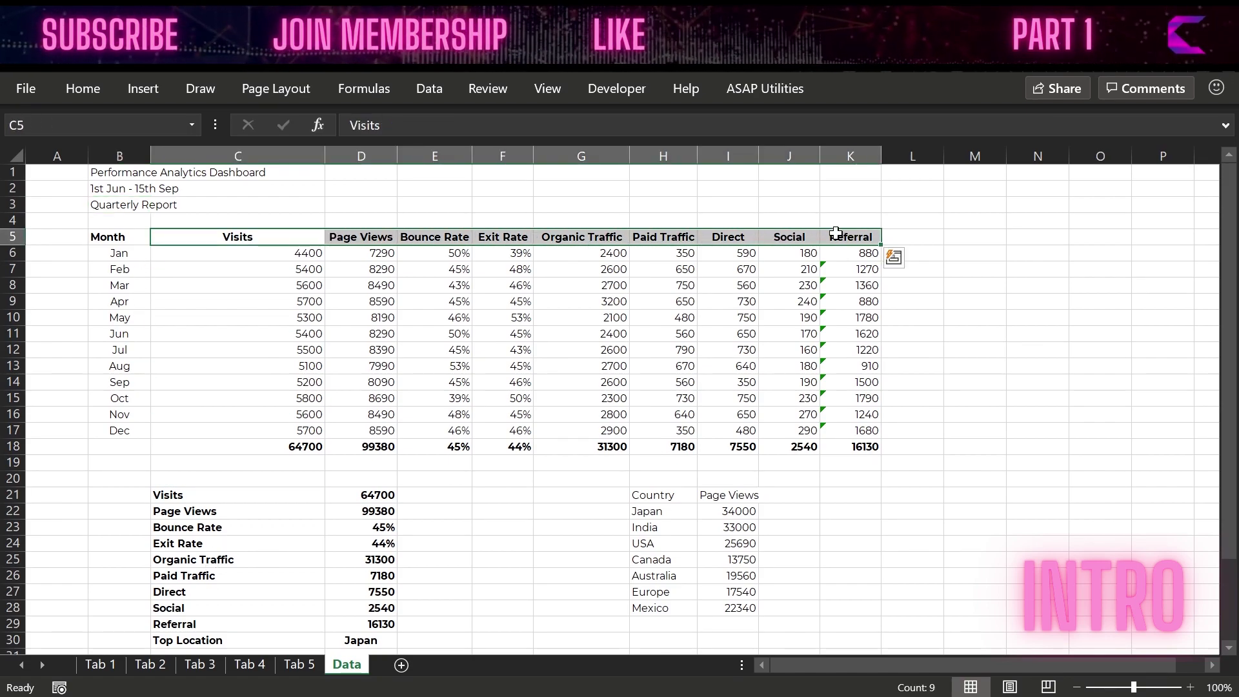
pyautogui.moveTo(201, 494); pyautogui.dragTo(213, 639)
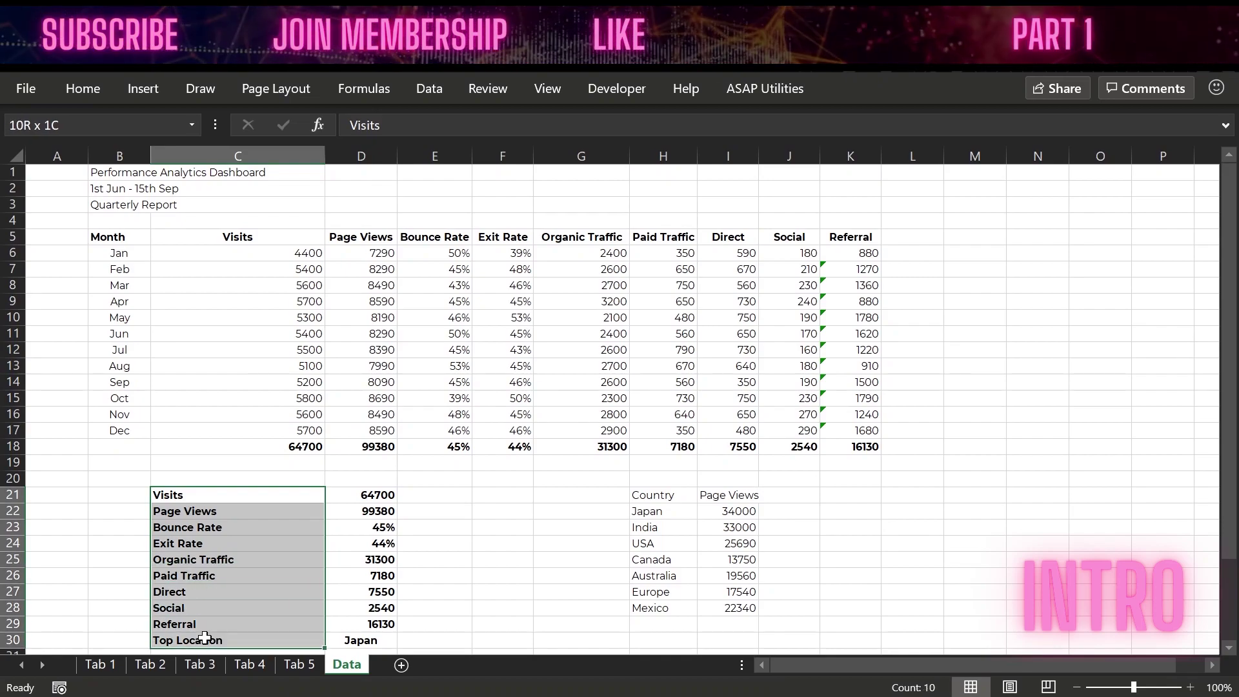
pyautogui.click(374, 511)
pyautogui.moveTo(355, 494); pyautogui.dragTo(354, 624)
pyautogui.scroll(-1, 352, 542)
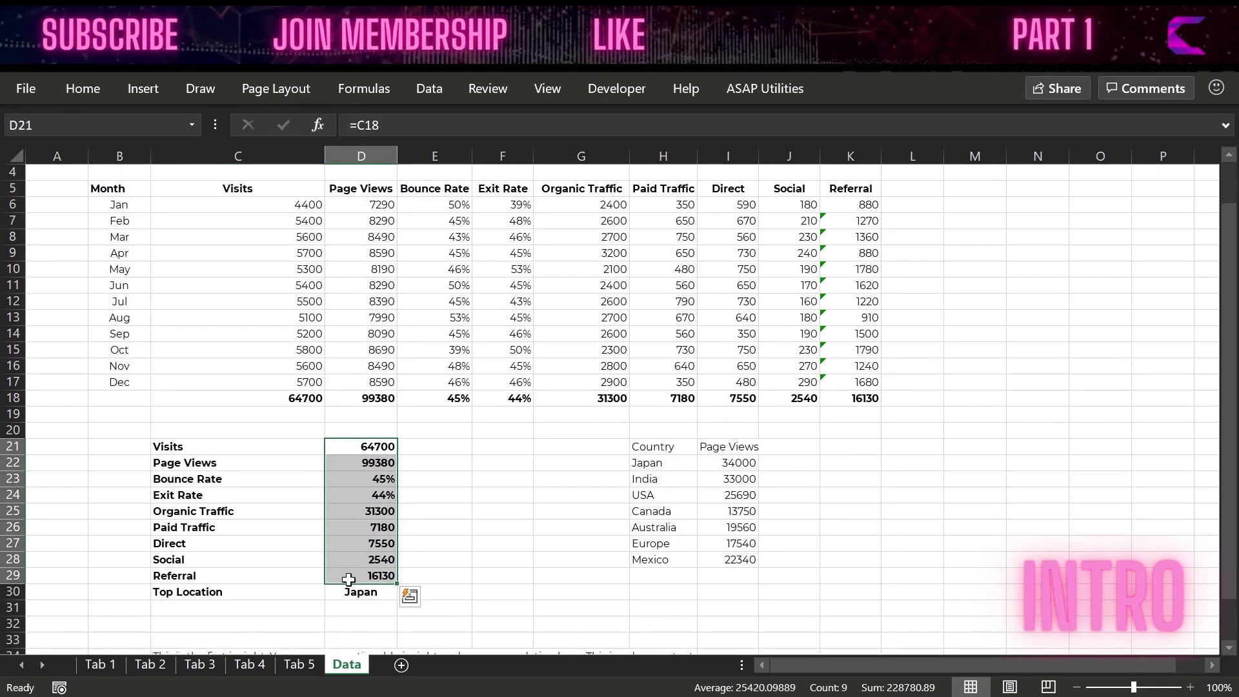
pyautogui.click(356, 589)
pyautogui.click(234, 594)
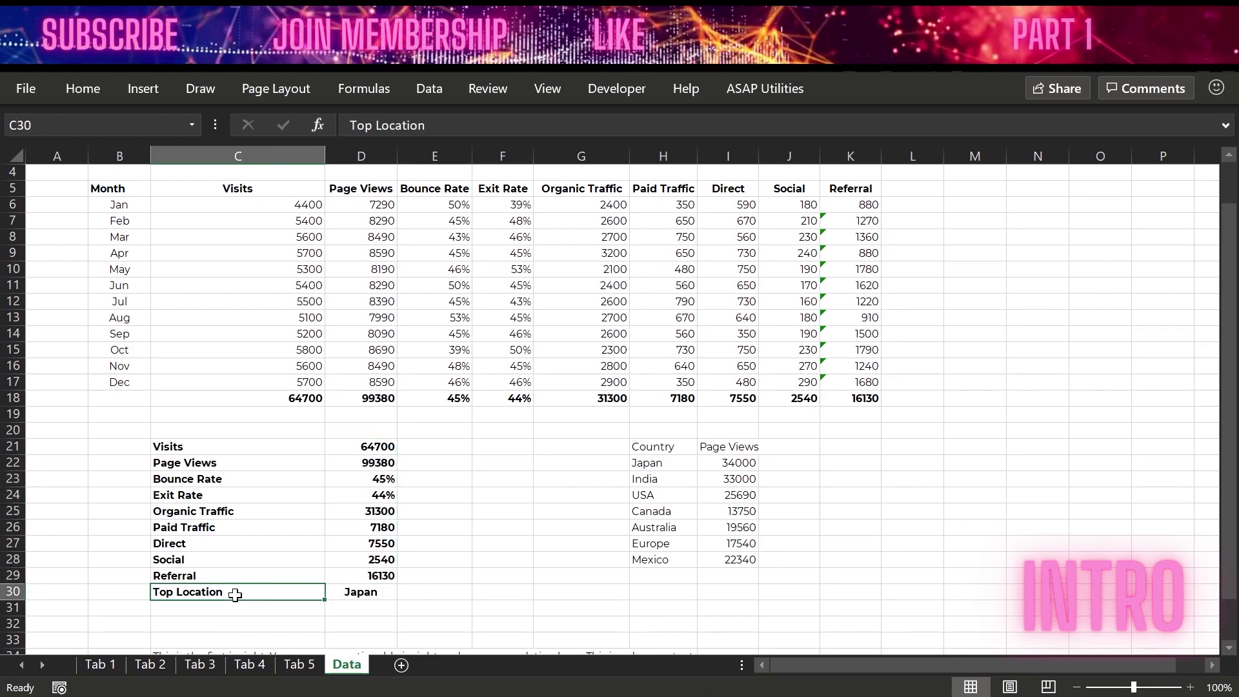
pyautogui.click(360, 593)
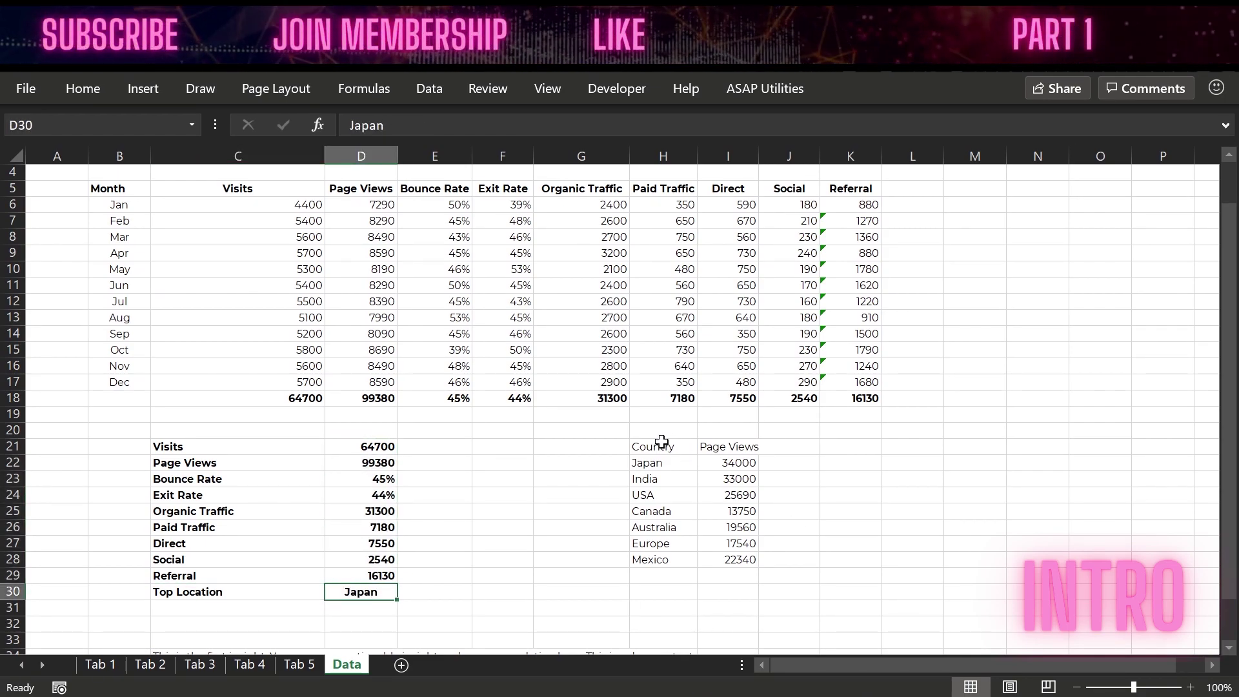
pyautogui.moveTo(661, 441); pyautogui.dragTo(718, 556)
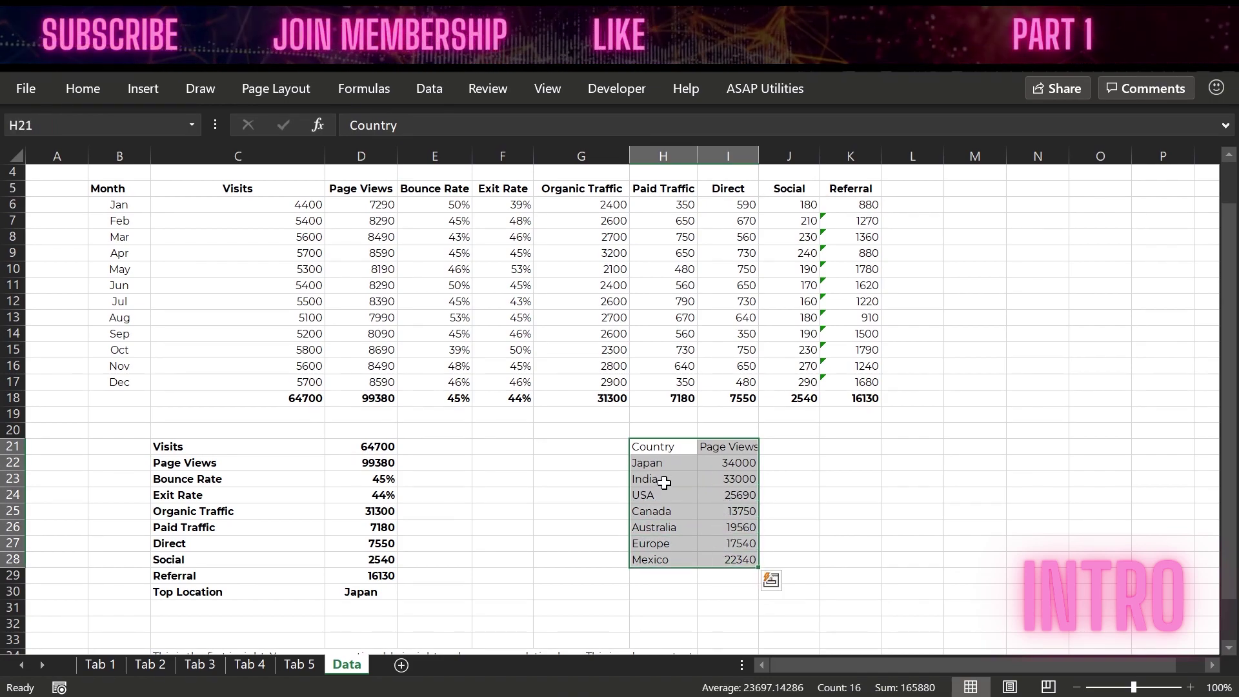
pyautogui.click(664, 482)
pyautogui.moveTo(653, 464); pyautogui.dragTo(661, 555)
pyautogui.click(648, 474)
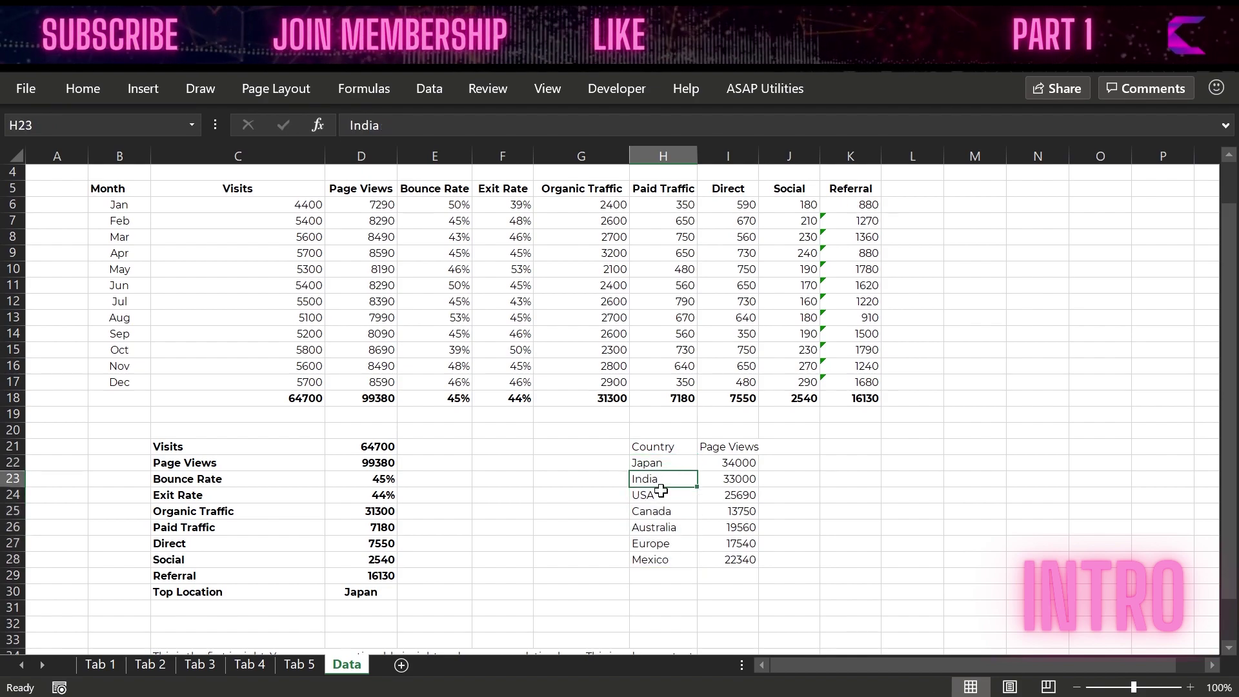
pyautogui.click(659, 494)
pyautogui.click(662, 512)
pyautogui.click(664, 525)
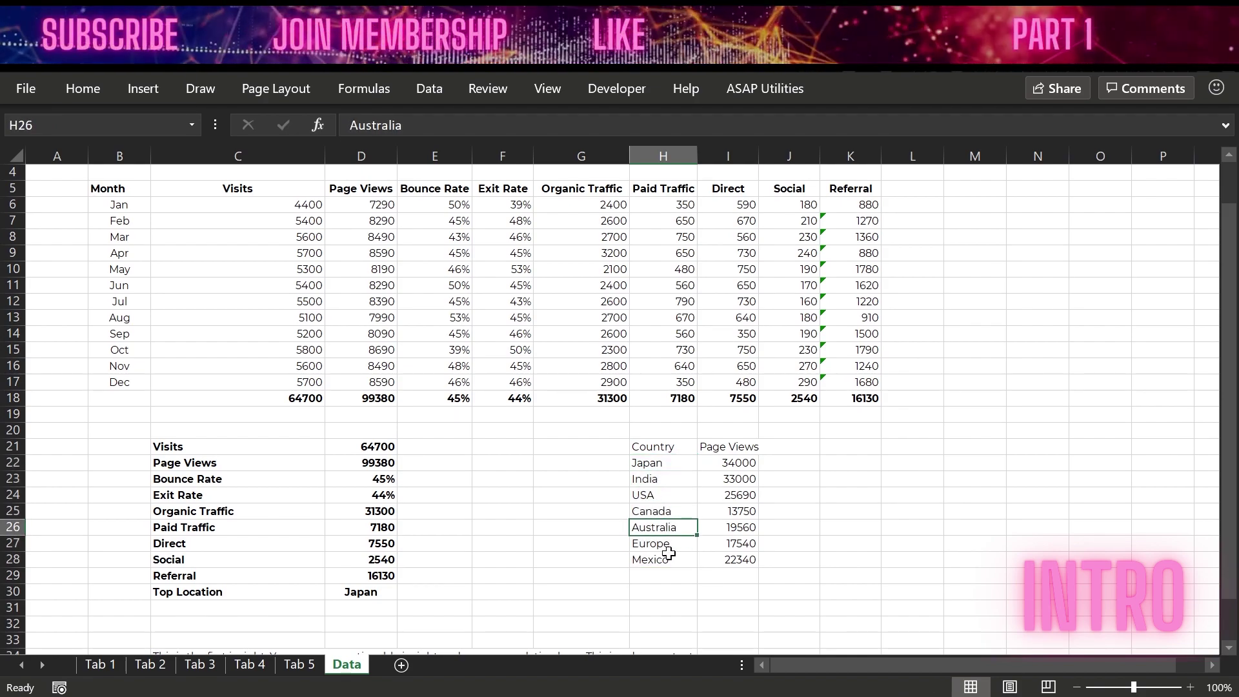
pyautogui.click(670, 458)
pyautogui.click(660, 481)
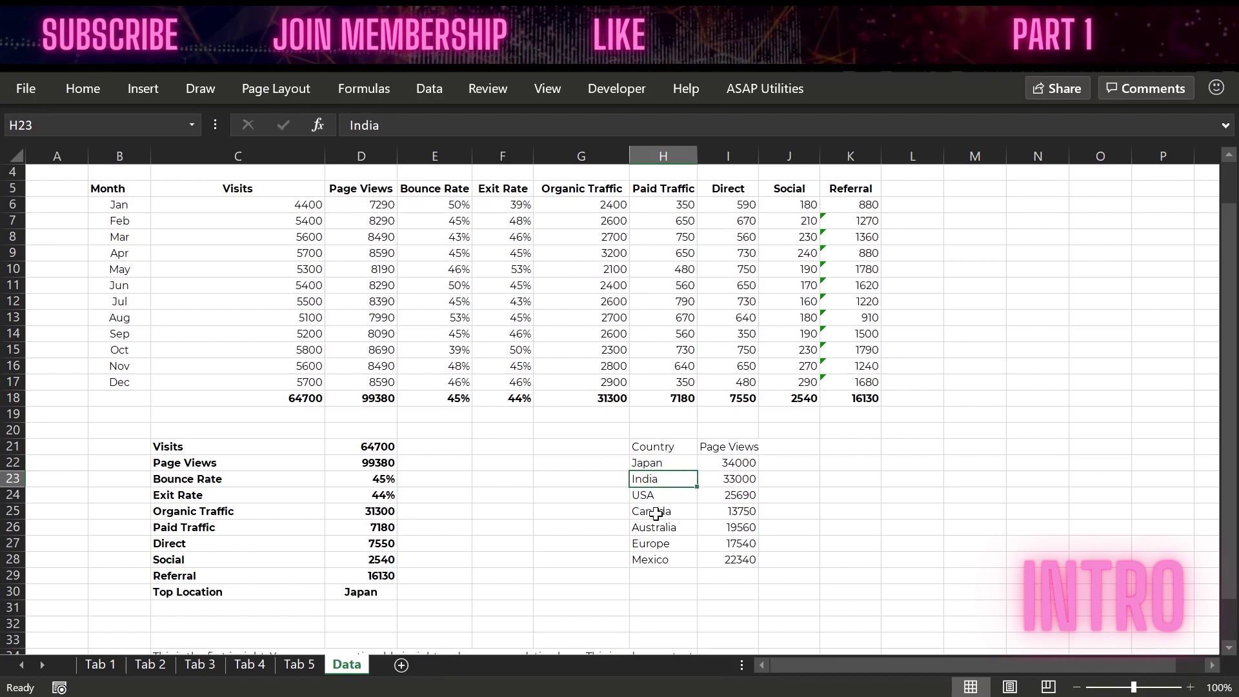
pyautogui.click(655, 513)
pyautogui.moveTo(657, 562); pyautogui.dragTo(715, 447)
pyautogui.click(514, 445)
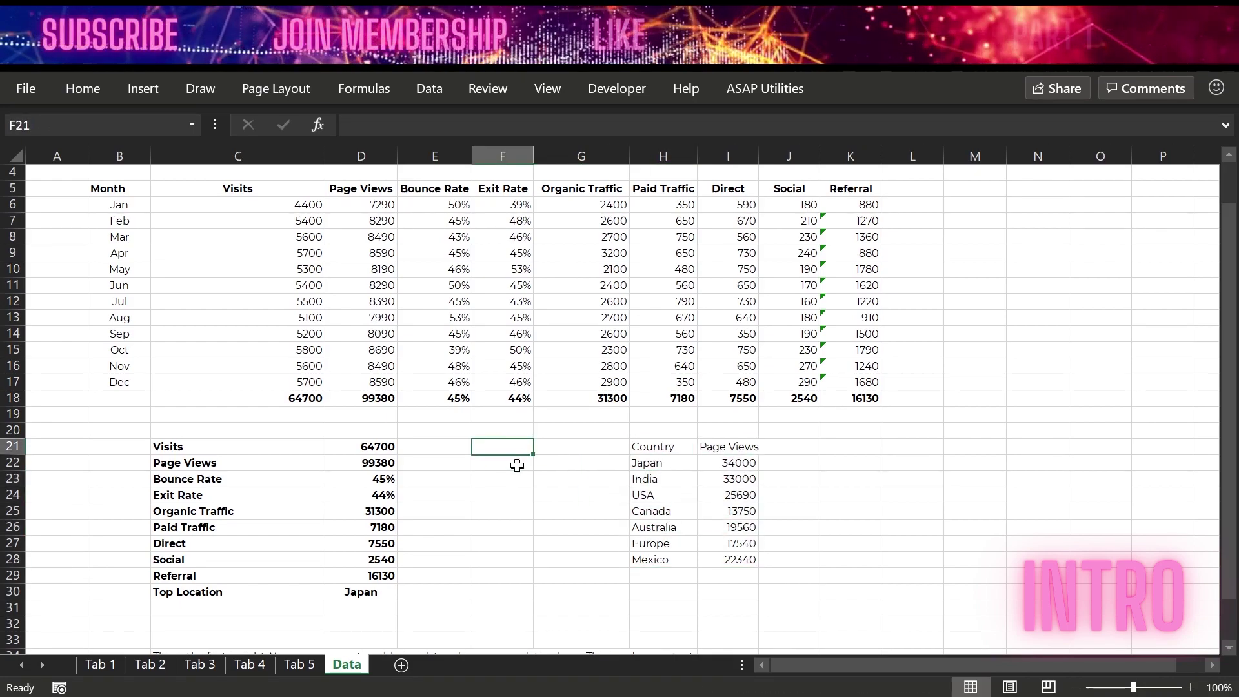
pyautogui.click(517, 465)
pyautogui.scroll(-3, 510, 468)
pyautogui.click(462, 446)
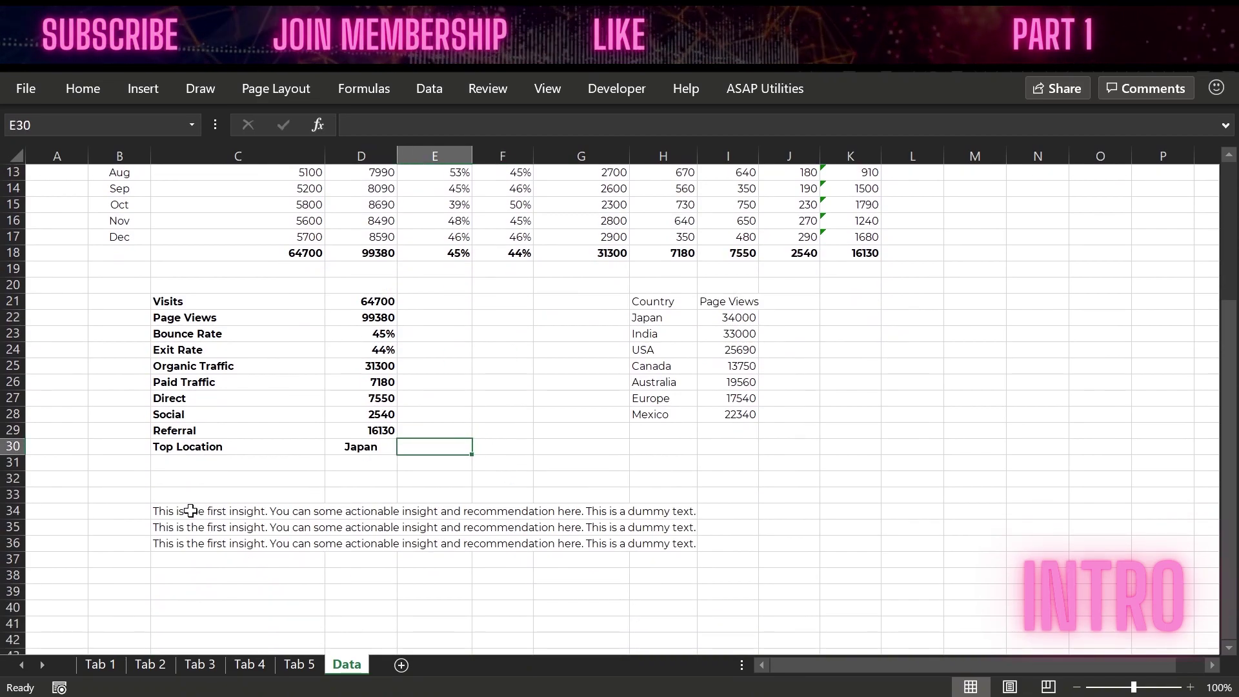
pyautogui.moveTo(191, 511); pyautogui.dragTo(184, 544)
pyautogui.click(191, 586)
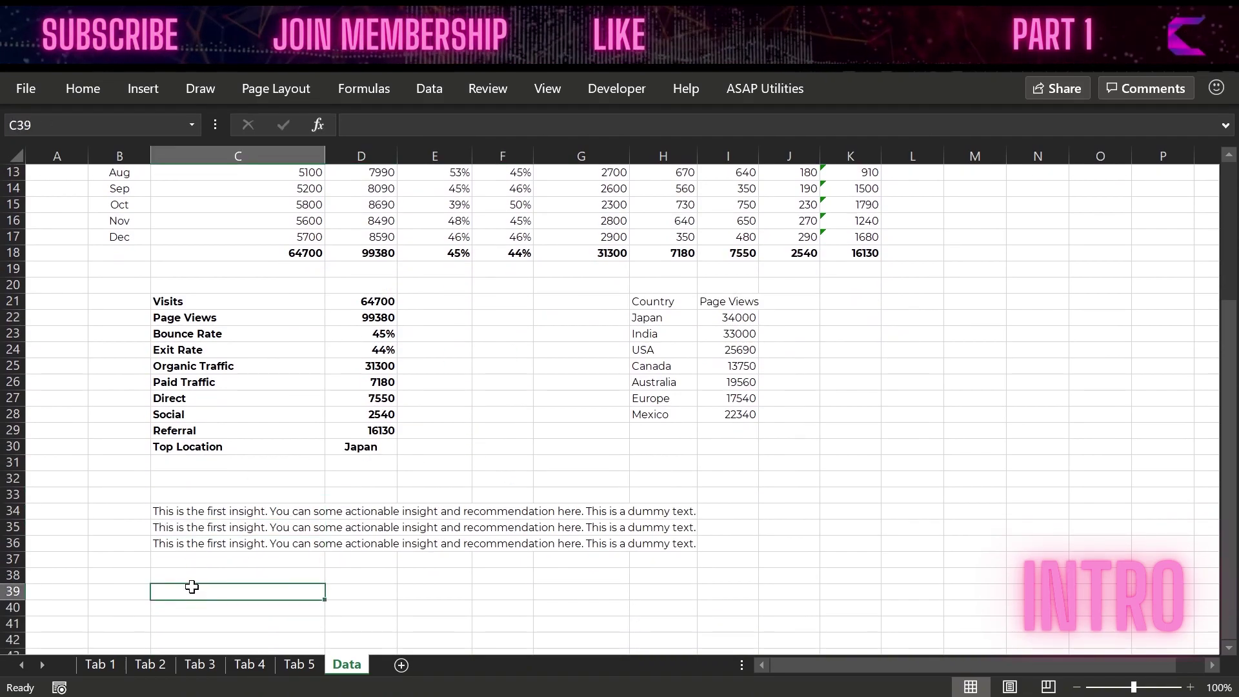
pyautogui.press('Up')
pyautogui.press('Up')
pyautogui.press('Up')
pyautogui.moveTo(197, 508); pyautogui.dragTo(198, 527)
pyautogui.click(200, 574)
pyautogui.click(196, 514)
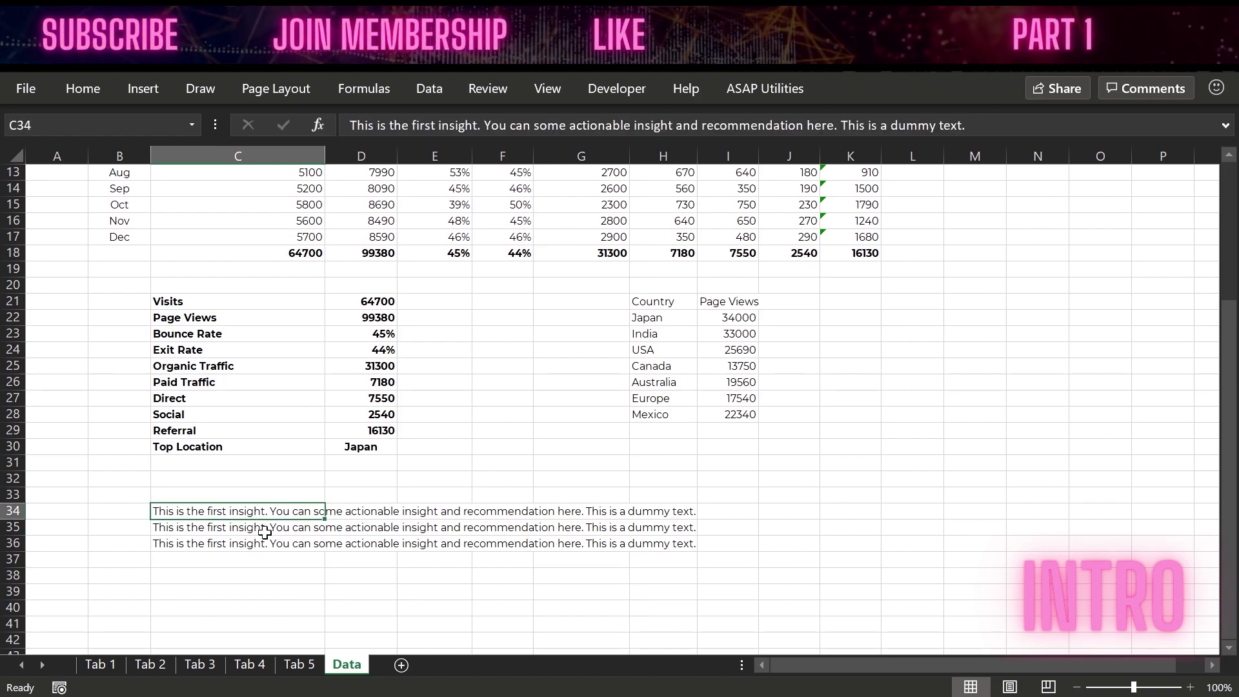
pyautogui.scroll(4, 348, 562)
pyautogui.click(441, 510)
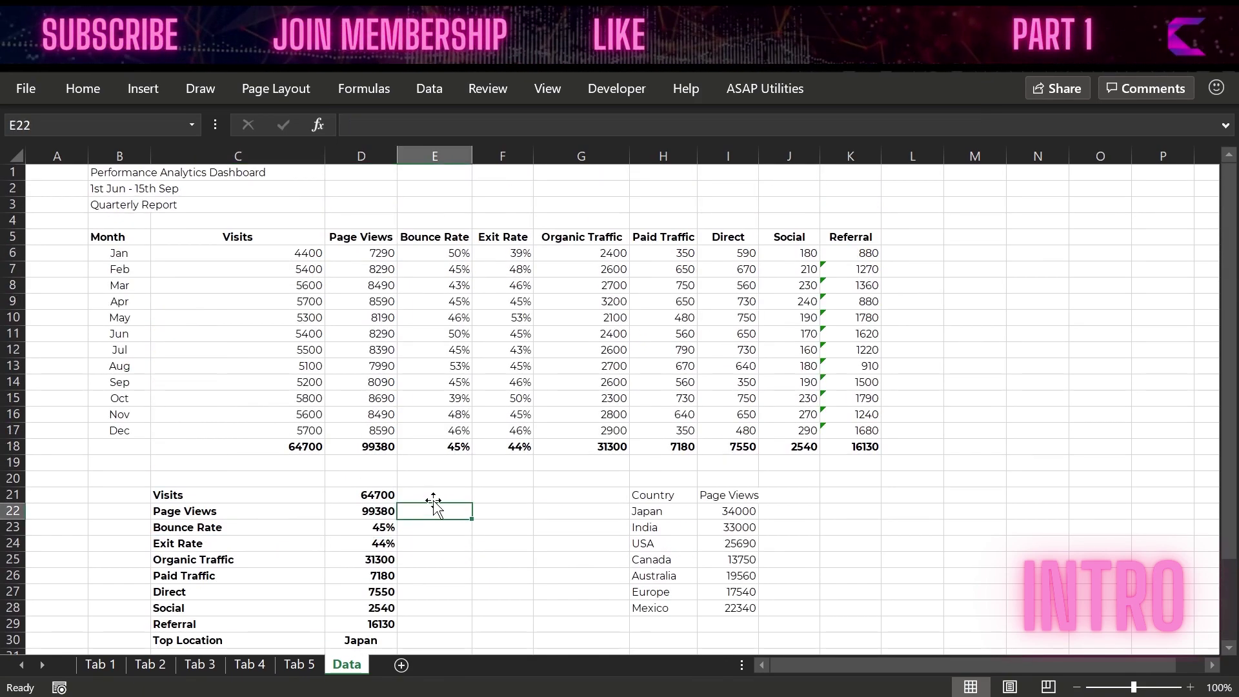
pyautogui.scroll(-2, 431, 498)
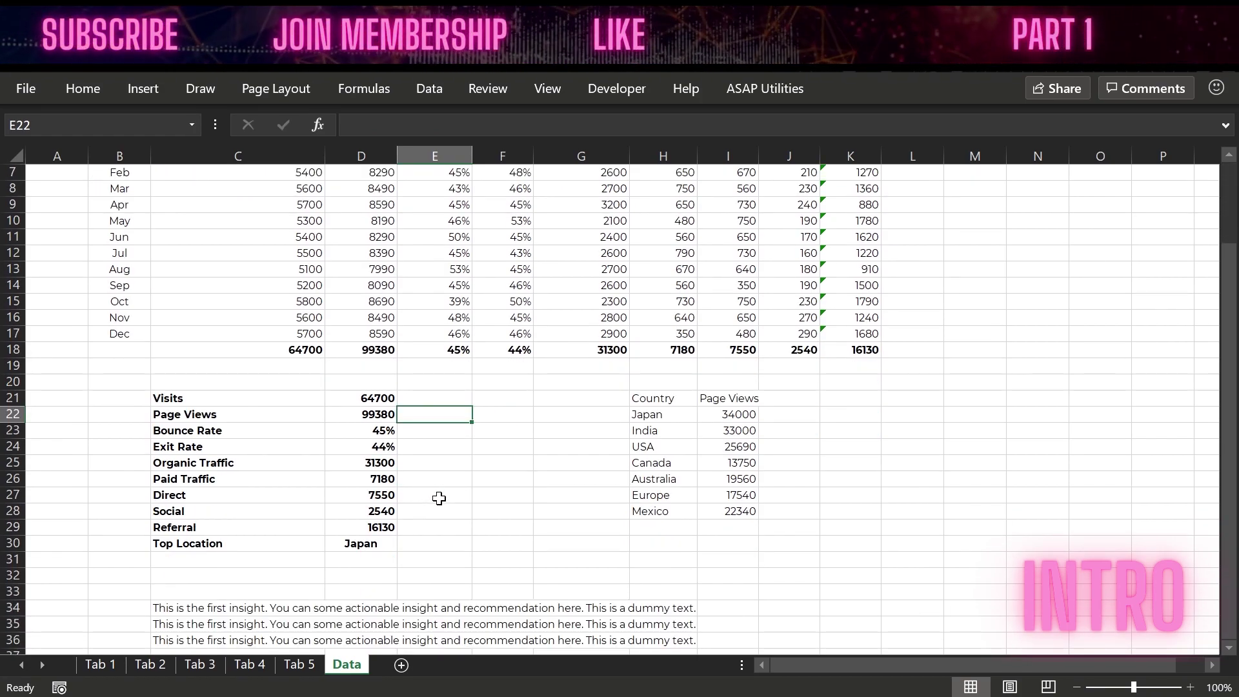
pyautogui.click(436, 496)
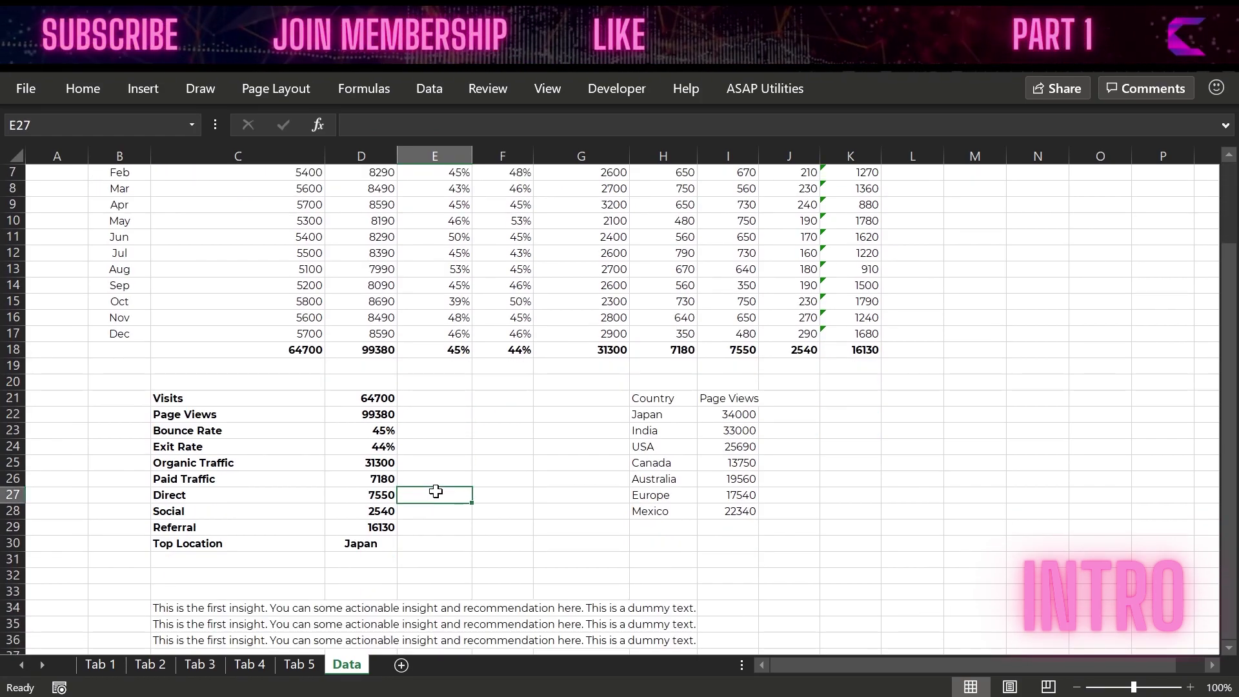
pyautogui.click(363, 410)
pyautogui.scroll(-3, 356, 473)
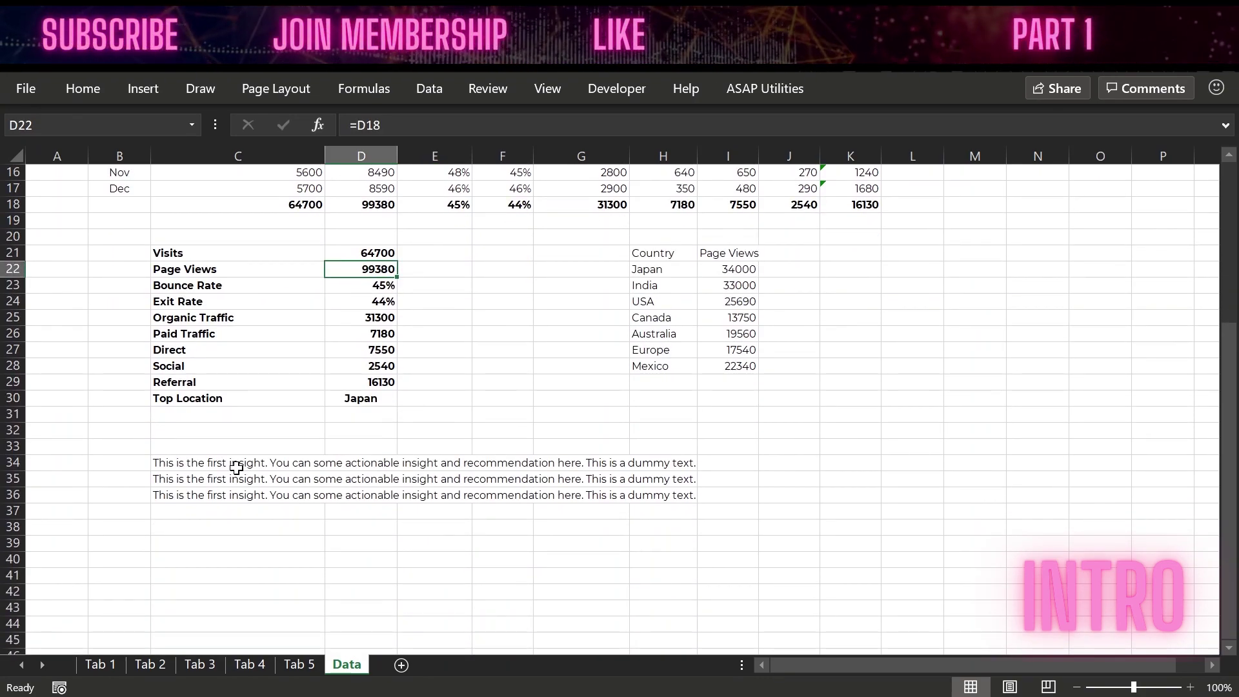
pyautogui.click(222, 464)
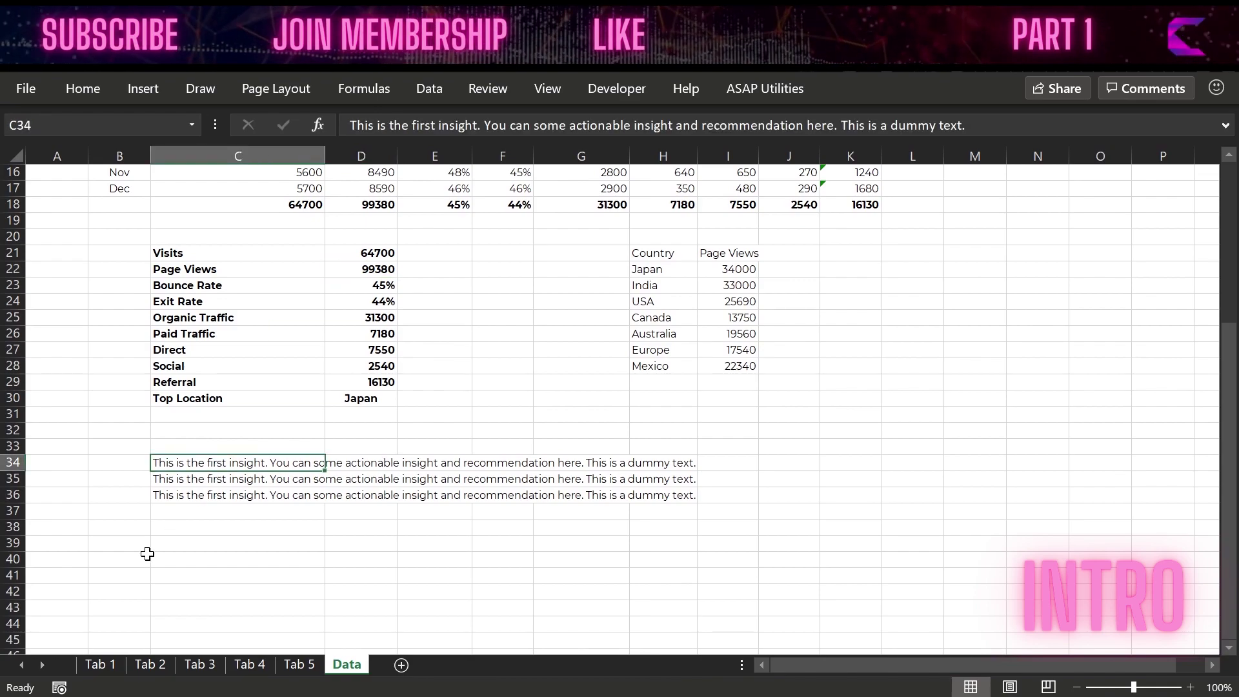
# - Switch to the Tab 1 dashboard sheet and try its sidebar navigation icons
pyautogui.click(102, 664)
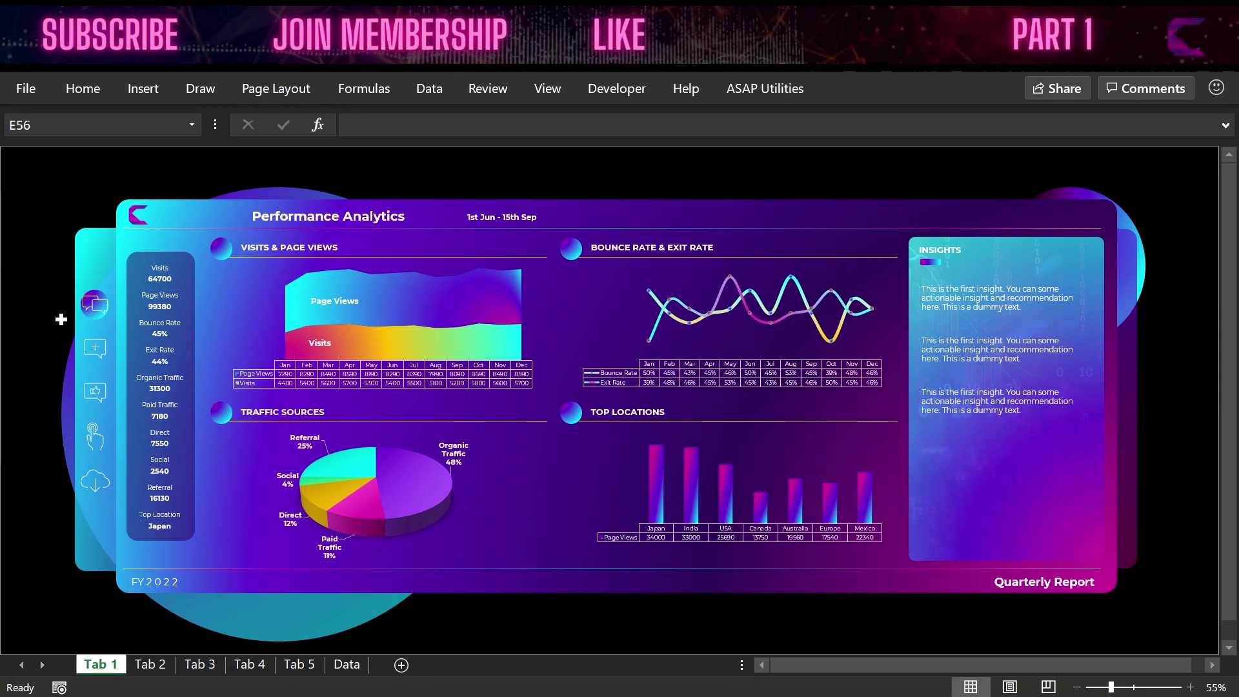
pyautogui.click(48, 576)
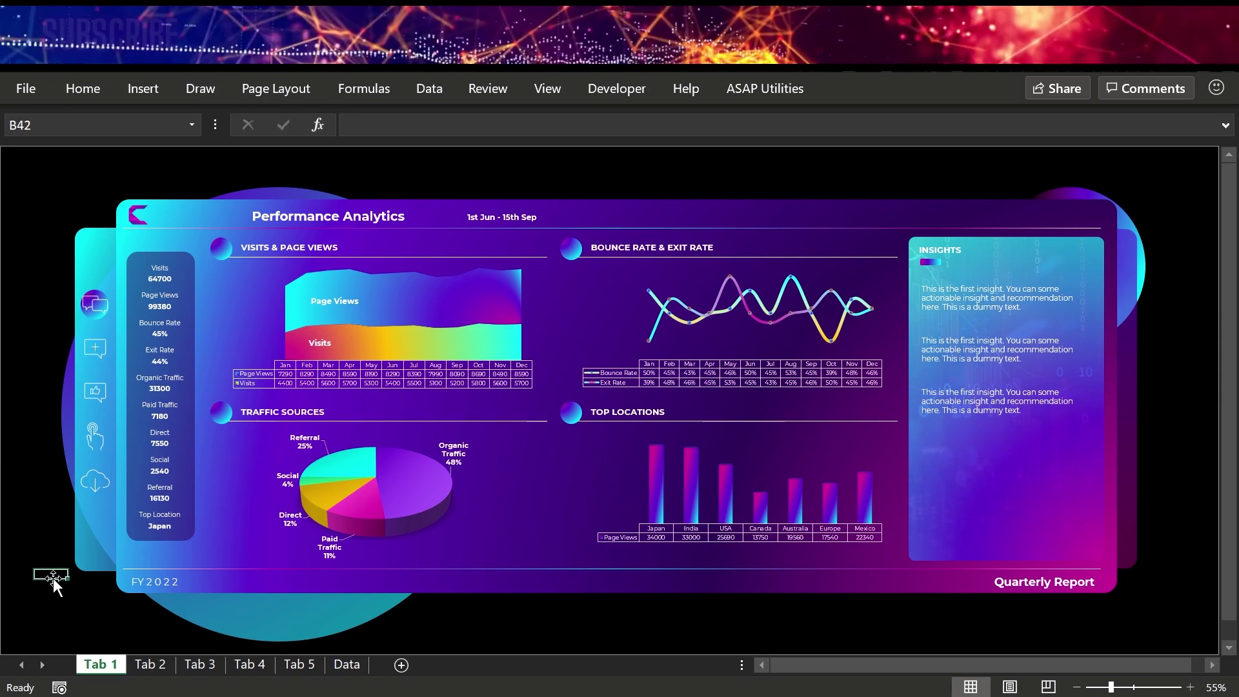
pyautogui.click(40, 449)
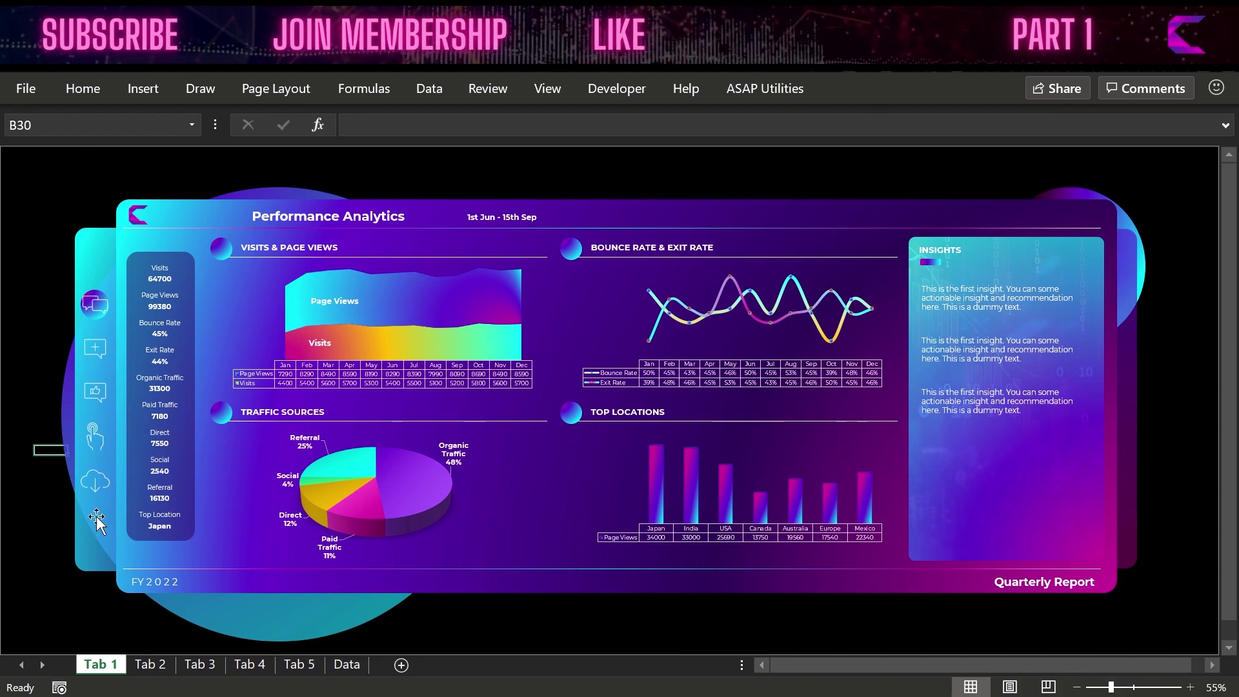
pyautogui.click(39, 542)
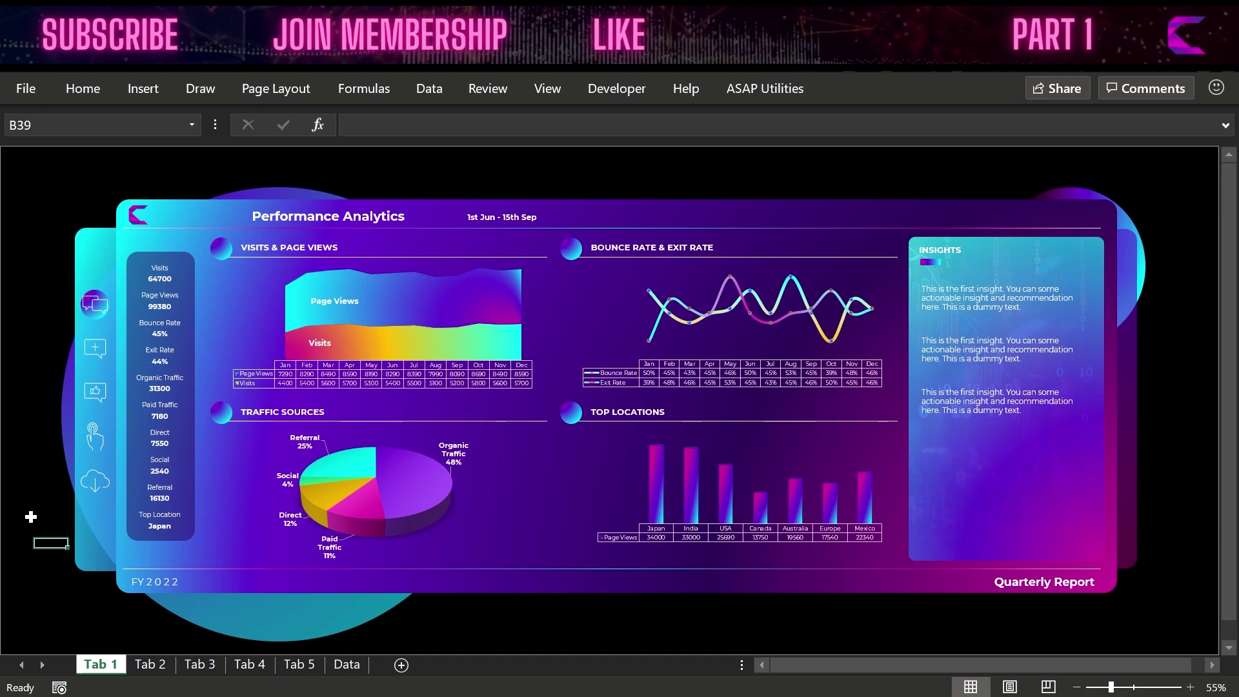
pyautogui.click(44, 603)
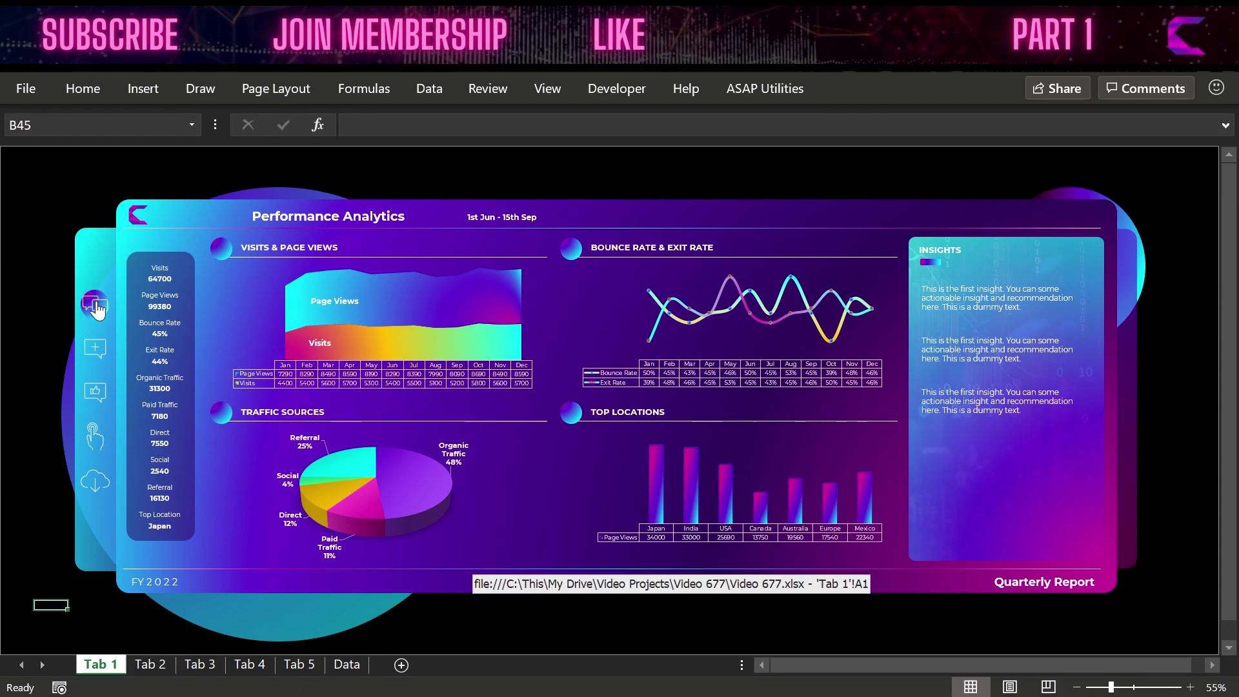
# - Jump through Tab 2, Tab 3, Tab 4 and Tab 5 using the sidebar links
pyautogui.click(94, 348)
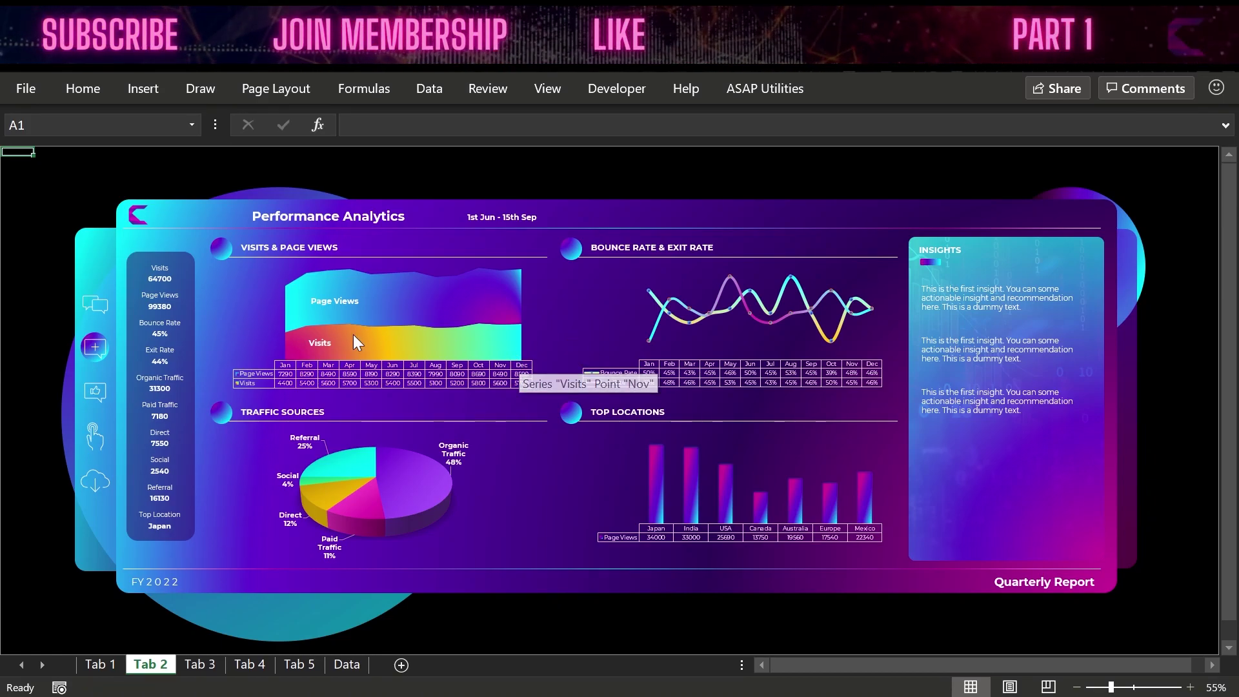
pyautogui.click(95, 393)
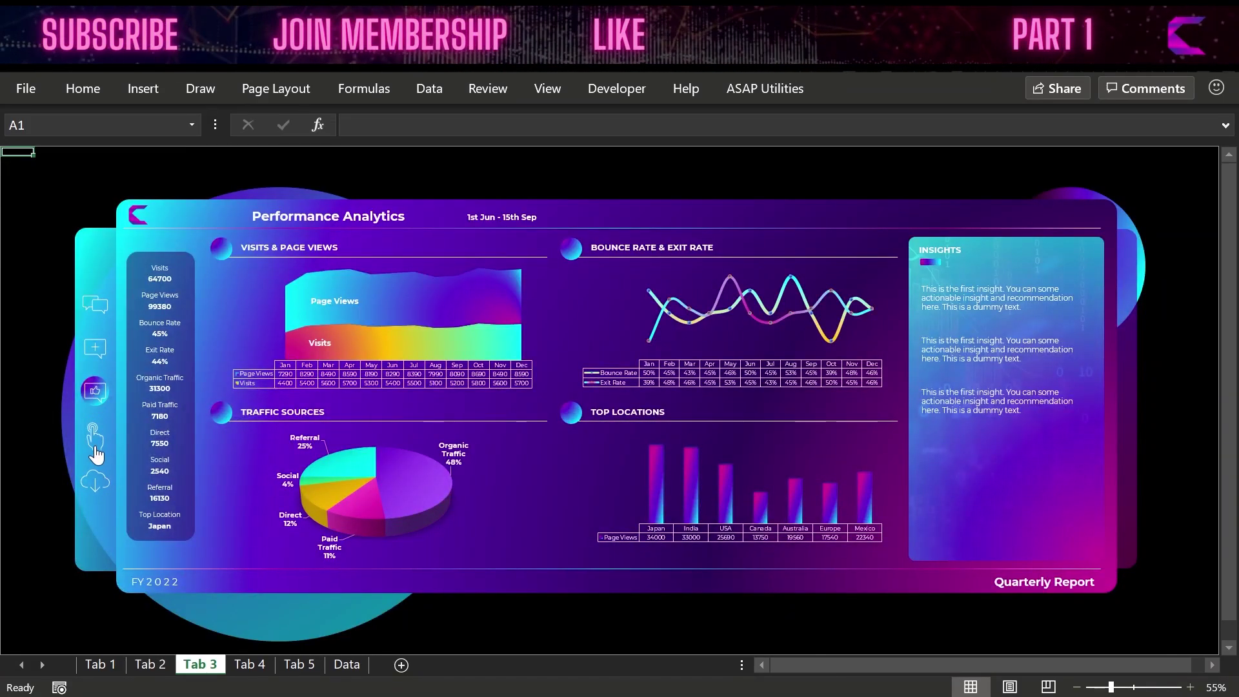
pyautogui.click(94, 439)
pyautogui.click(98, 489)
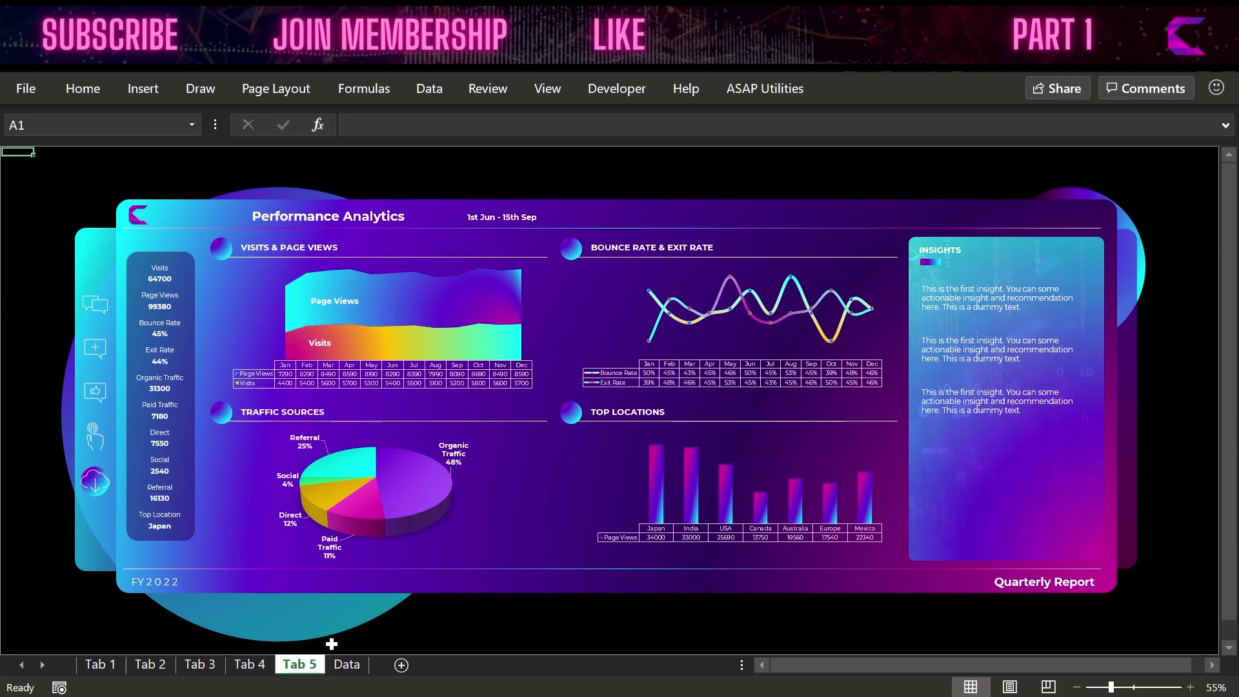
pyautogui.click(169, 310)
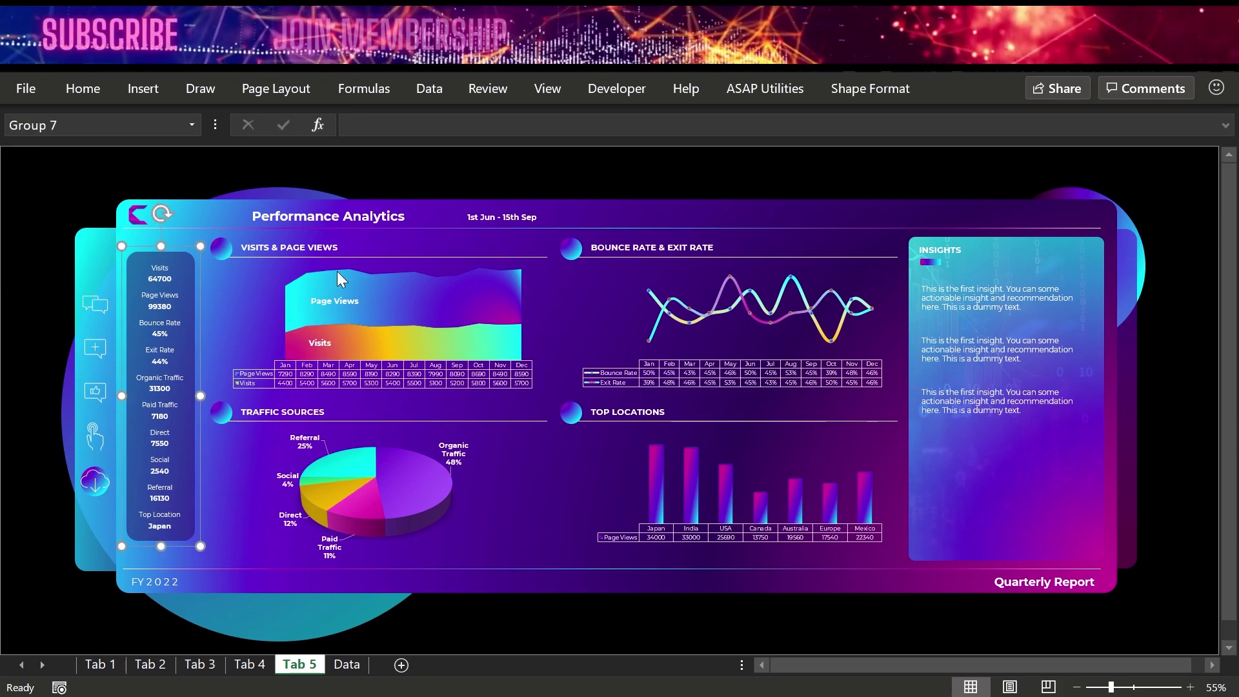
# - Inspect the Visits & Page Views chart group and the three insight text boxes
pyautogui.click(321, 255)
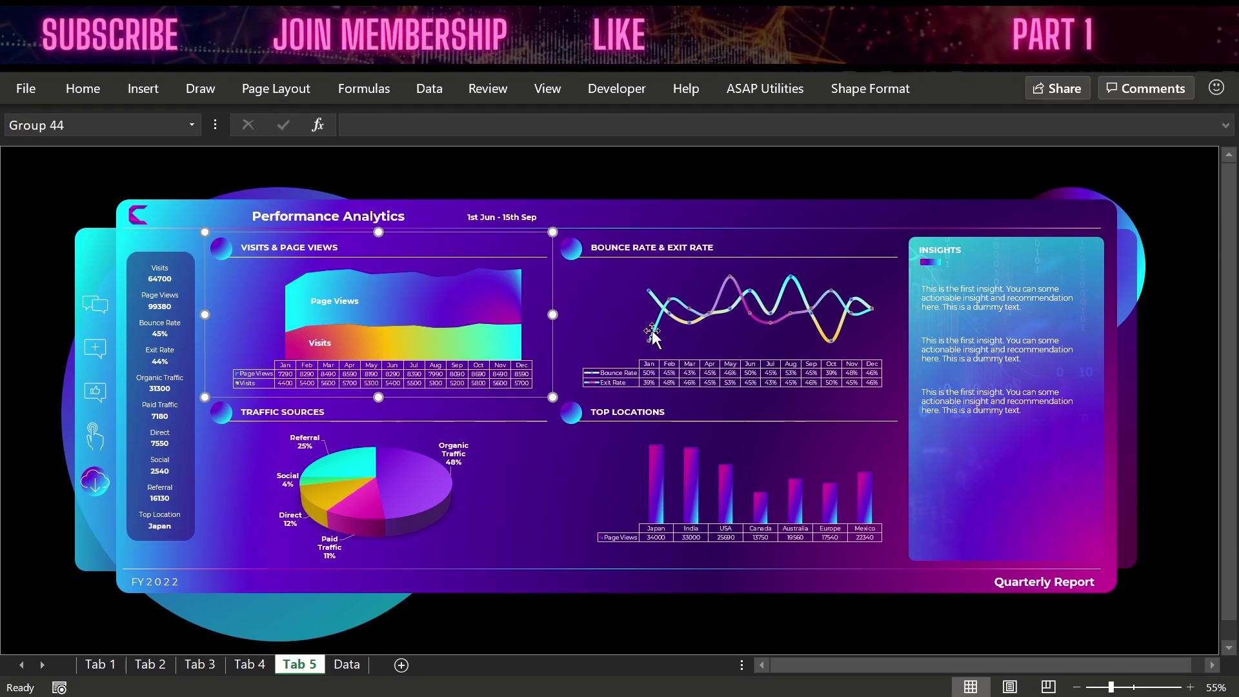
pyautogui.click(1022, 309)
pyautogui.click(995, 353)
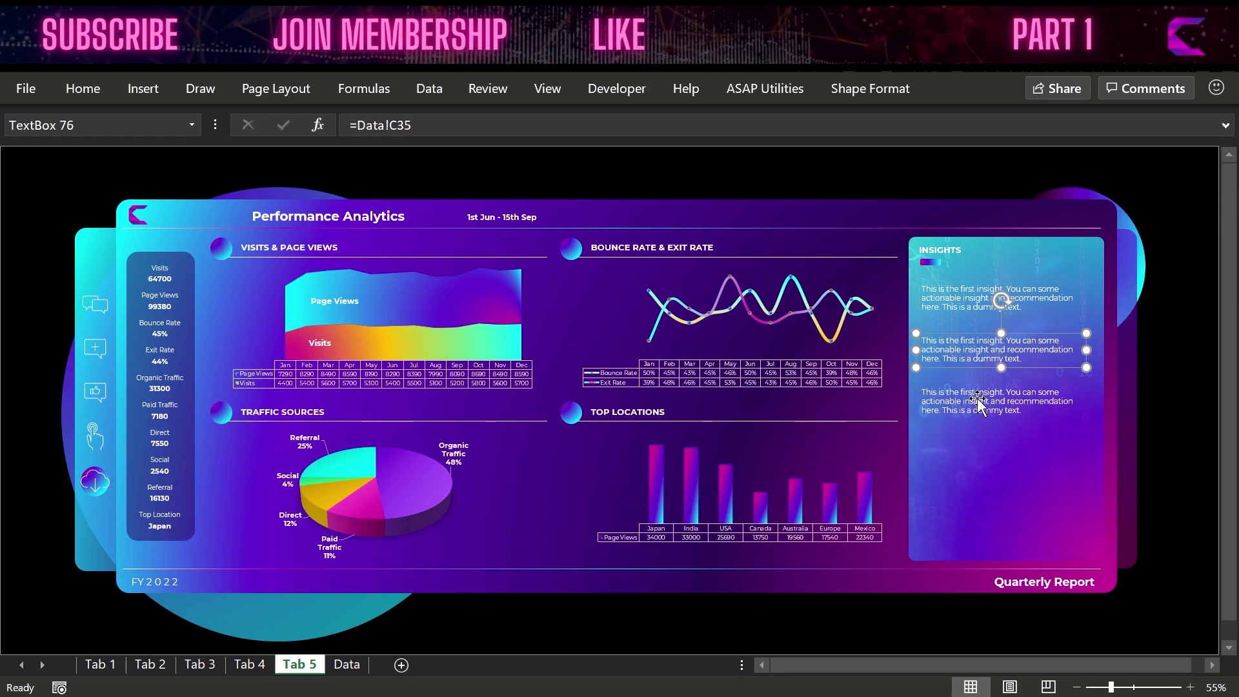
pyautogui.click(978, 406)
pyautogui.click(971, 303)
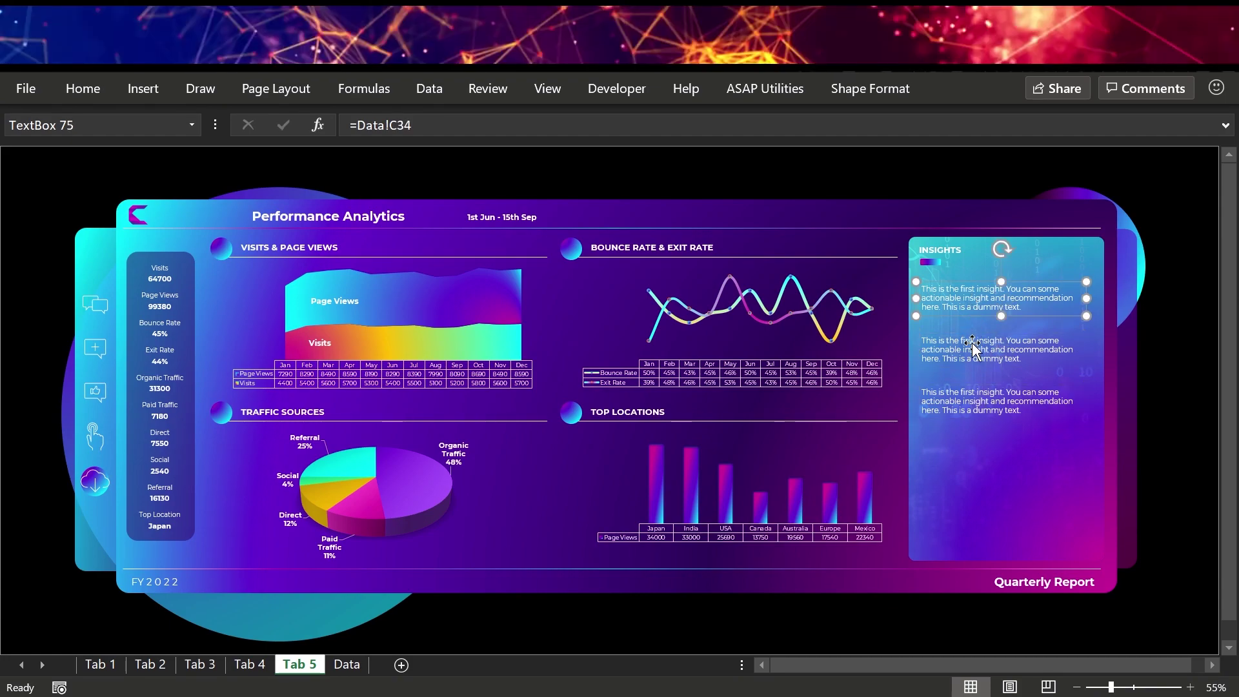
pyautogui.click(972, 355)
pyautogui.click(966, 400)
# - Check the insight cells on the Data sheet, then return to Tab 1's second insight box
pyautogui.click(347, 664)
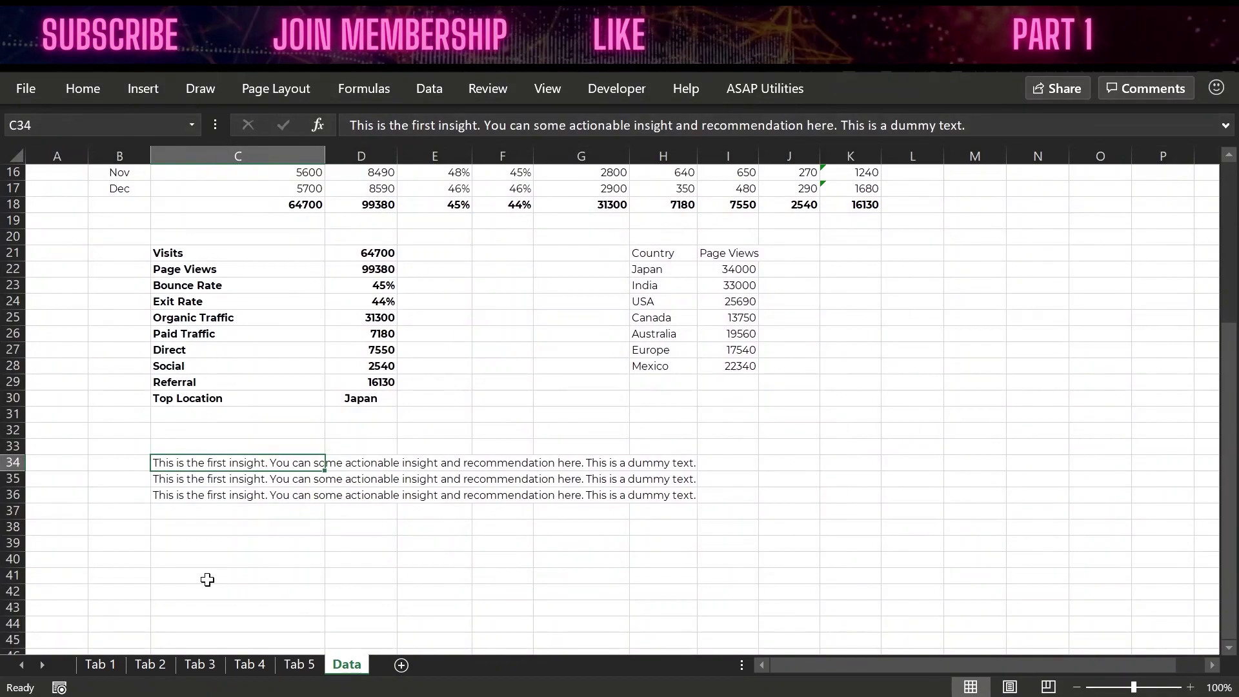
pyautogui.click(206, 481)
pyautogui.click(195, 462)
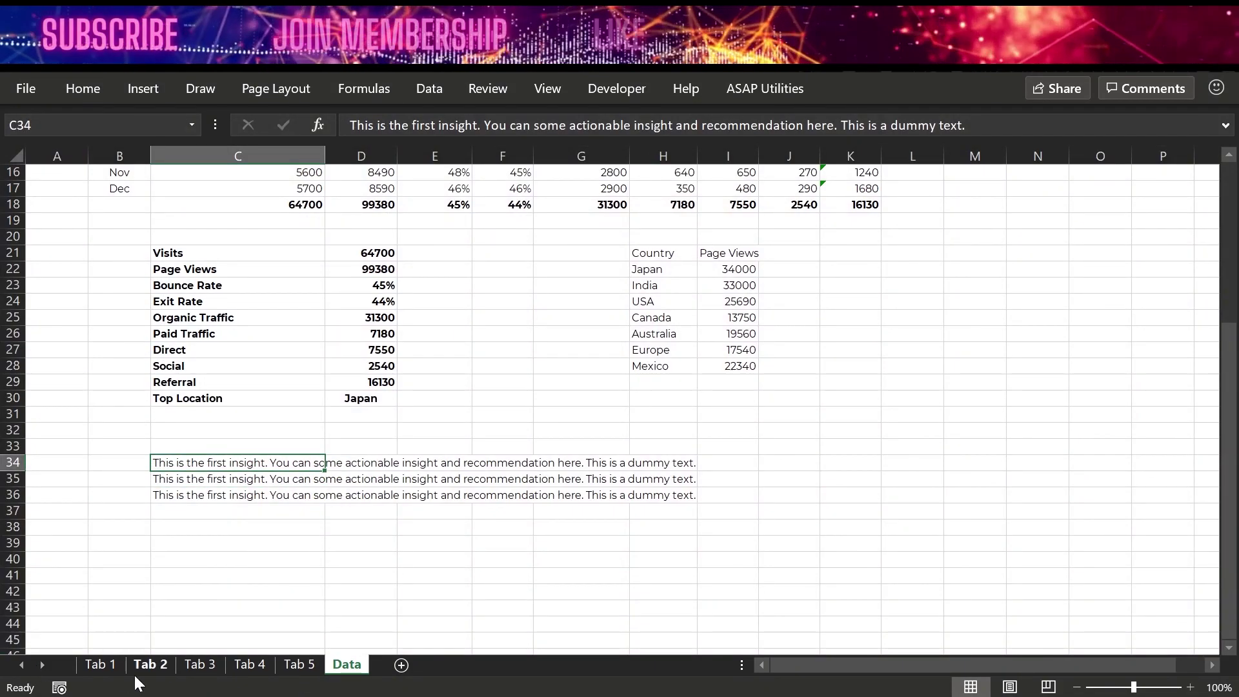
pyautogui.click(115, 663)
pyautogui.click(987, 346)
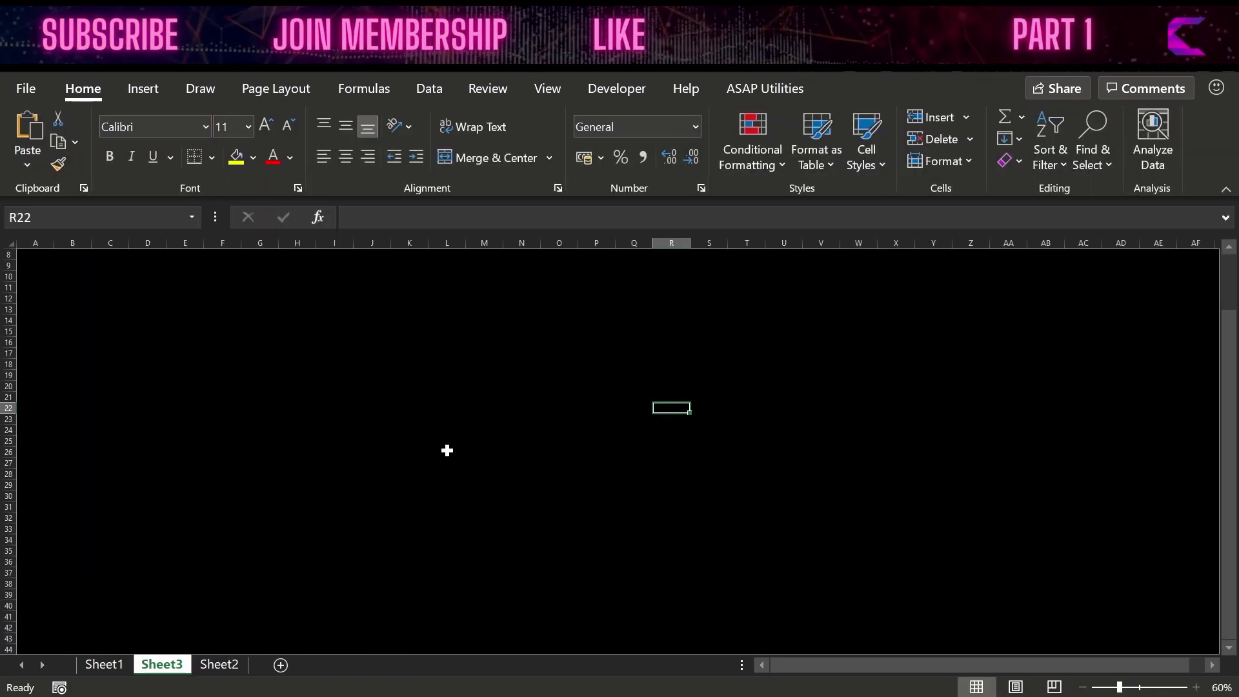
# - Draw a large rounded rectangle across the sheet from the Shapes gallery
pyautogui.click(152, 91)
pyautogui.click(242, 160)
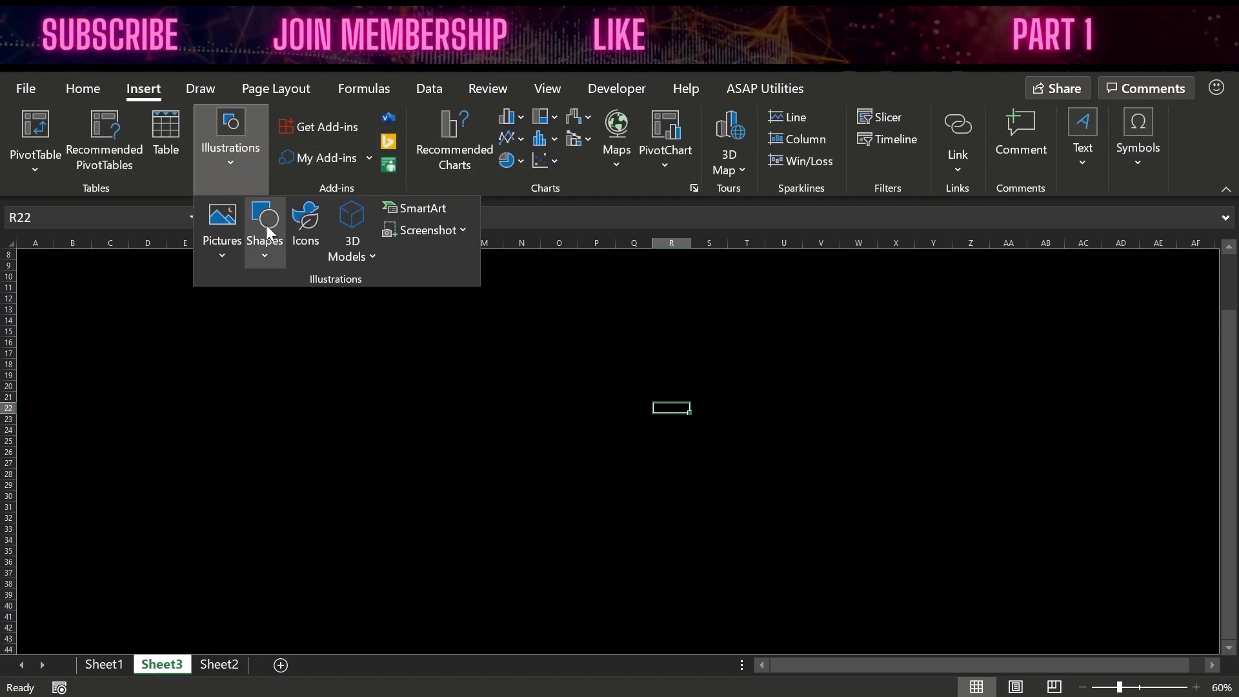
pyautogui.click(255, 254)
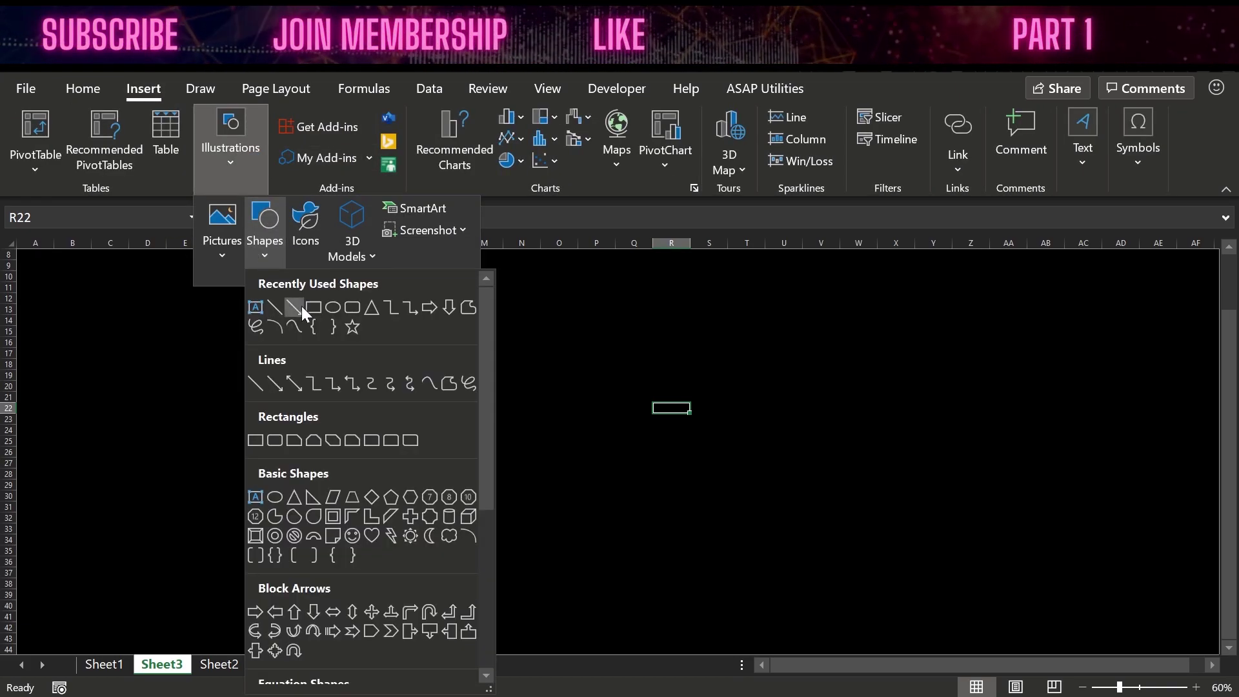
pyautogui.click(351, 308)
pyautogui.moveTo(49, 269); pyautogui.dragTo(908, 607)
pyautogui.scroll(2, 343, 381)
pyautogui.moveTo(252, 448); pyautogui.dragTo(240, 372)
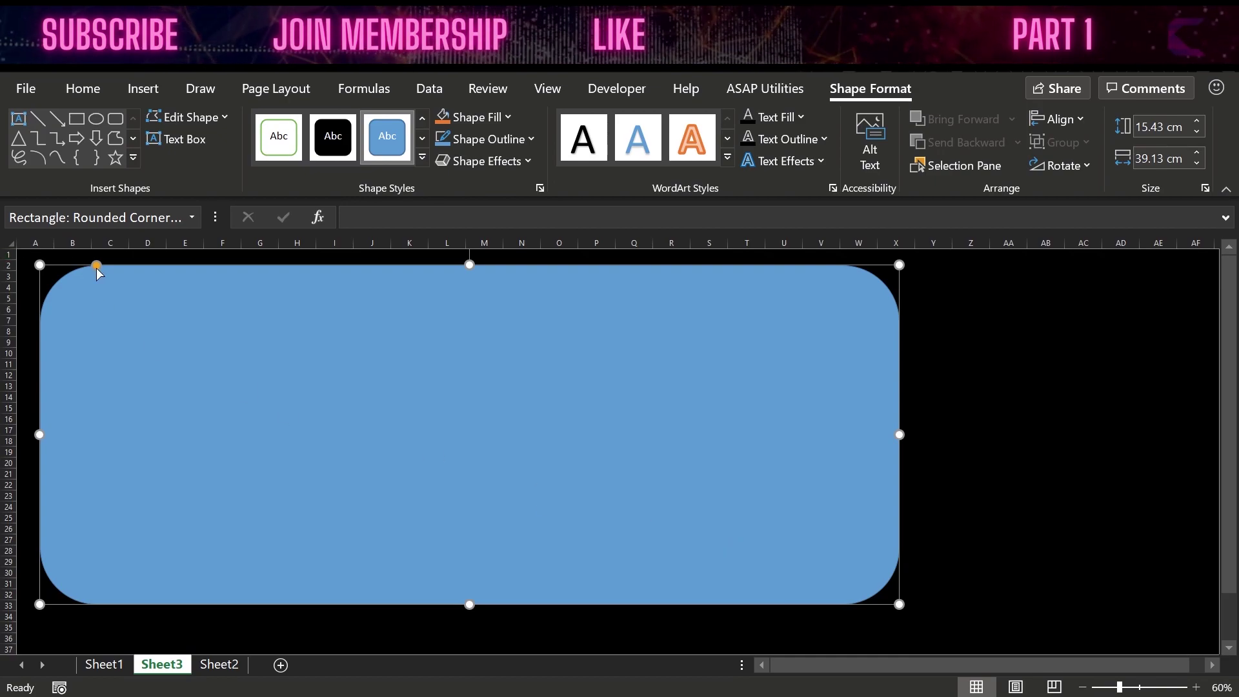
# - Tighten the rectangle's corners, remove its outline, and make it slightly taller
pyautogui.moveTo(97, 267); pyautogui.dragTo(52, 268)
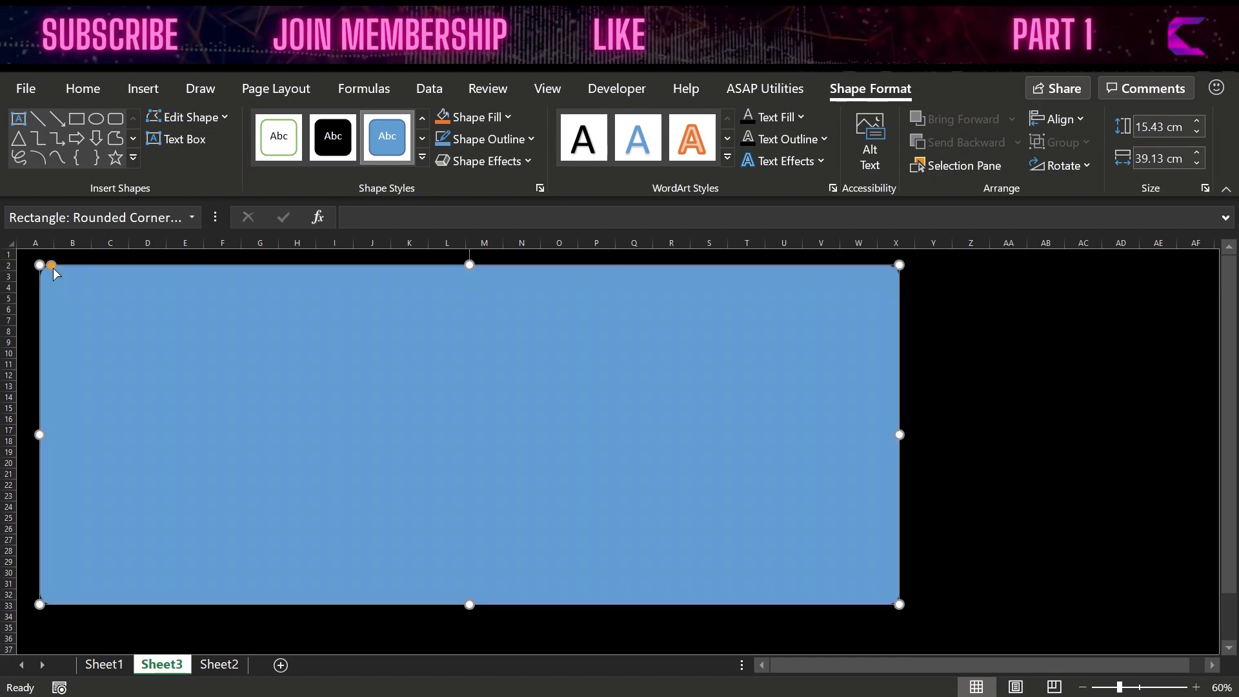
pyautogui.click(502, 138)
pyautogui.click(493, 415)
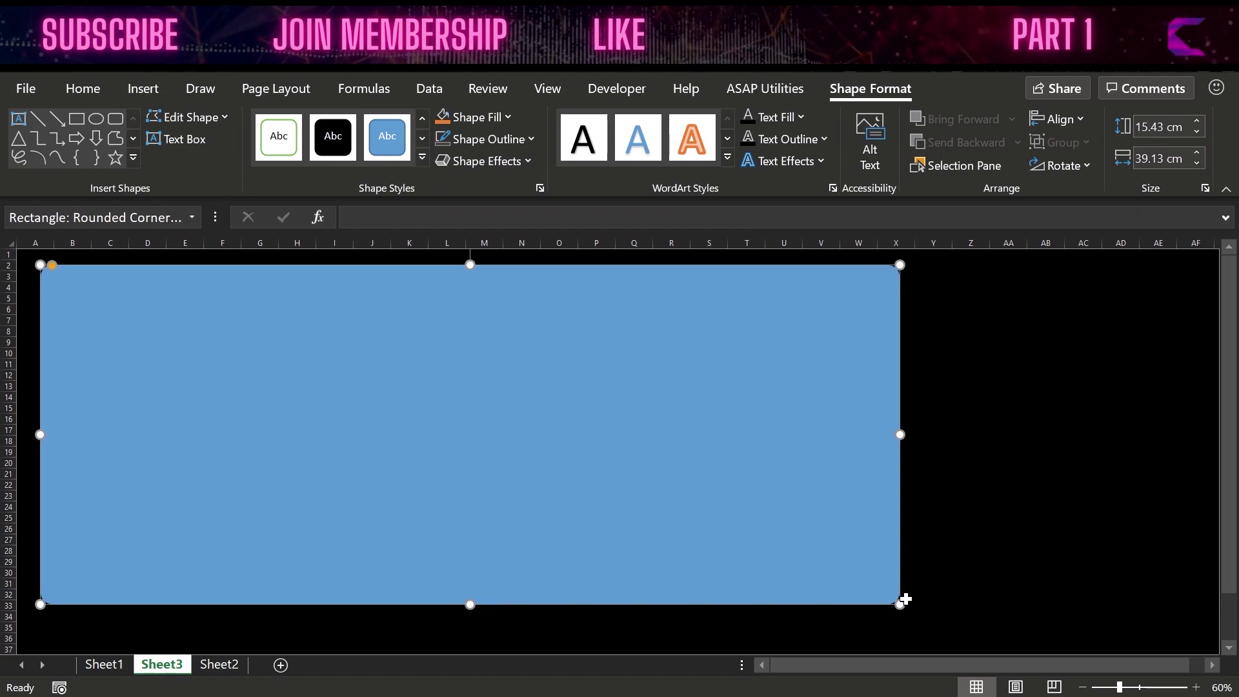
pyautogui.moveTo(899, 604); pyautogui.dragTo(903, 620)
# - Give the rectangle a gradient fill in Format Shape and remove the extra gradient stops
pyautogui.rightClick(462, 428)
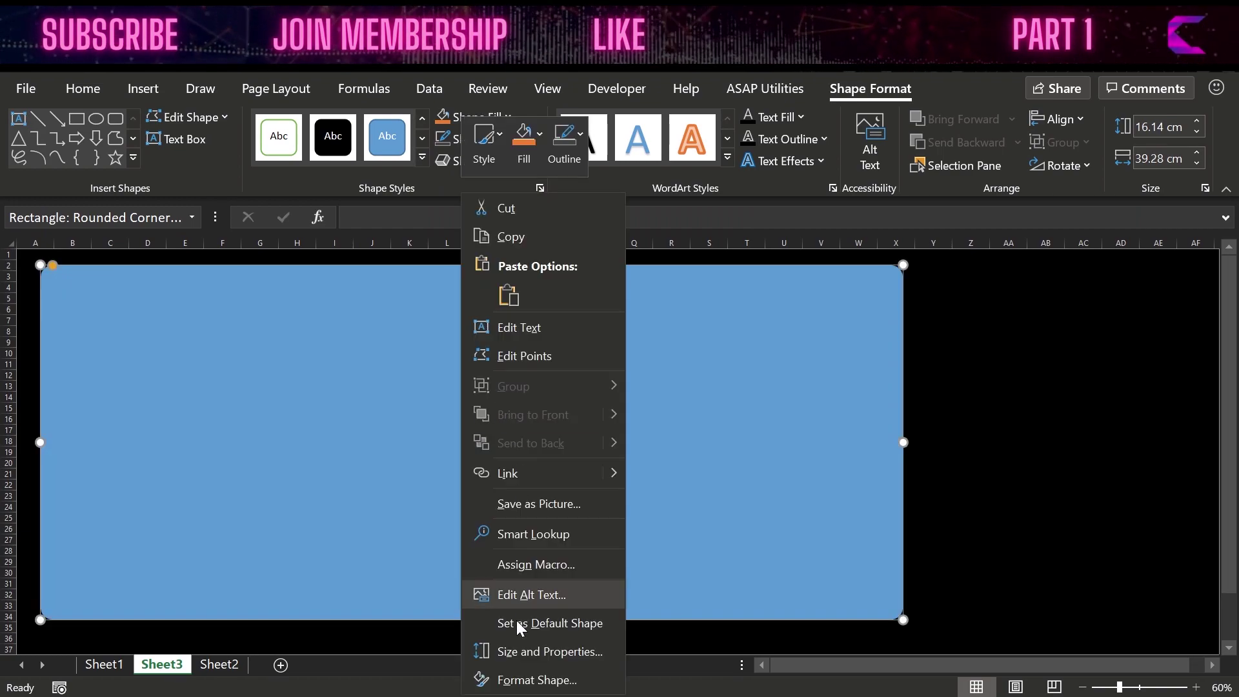
pyautogui.click(537, 679)
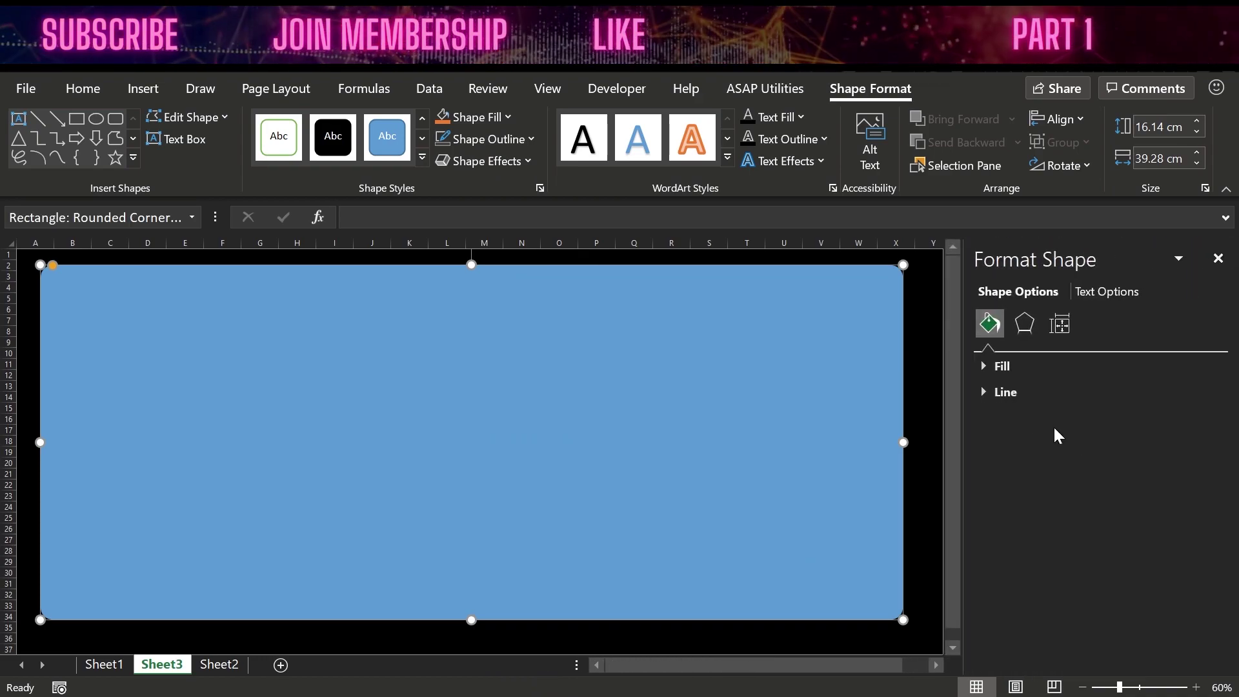
pyautogui.click(1000, 366)
pyautogui.click(1042, 440)
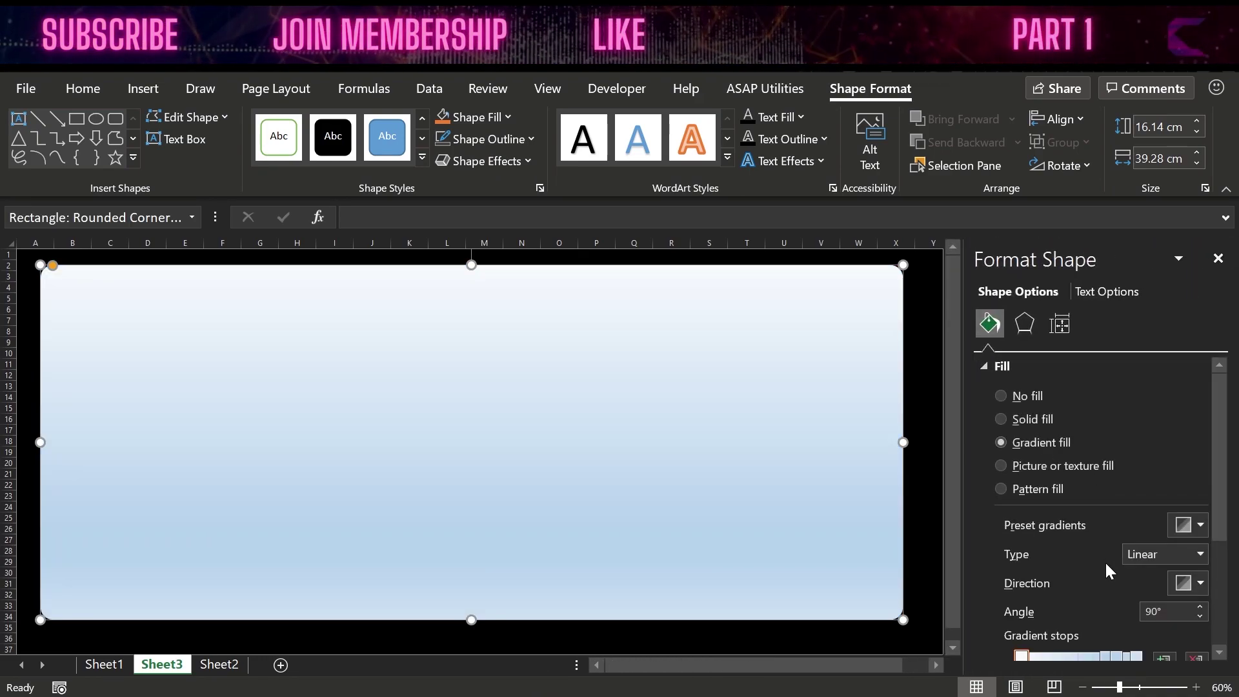
pyautogui.scroll(-2, 1175, 576)
pyautogui.click(1196, 571)
pyautogui.click(1196, 571)
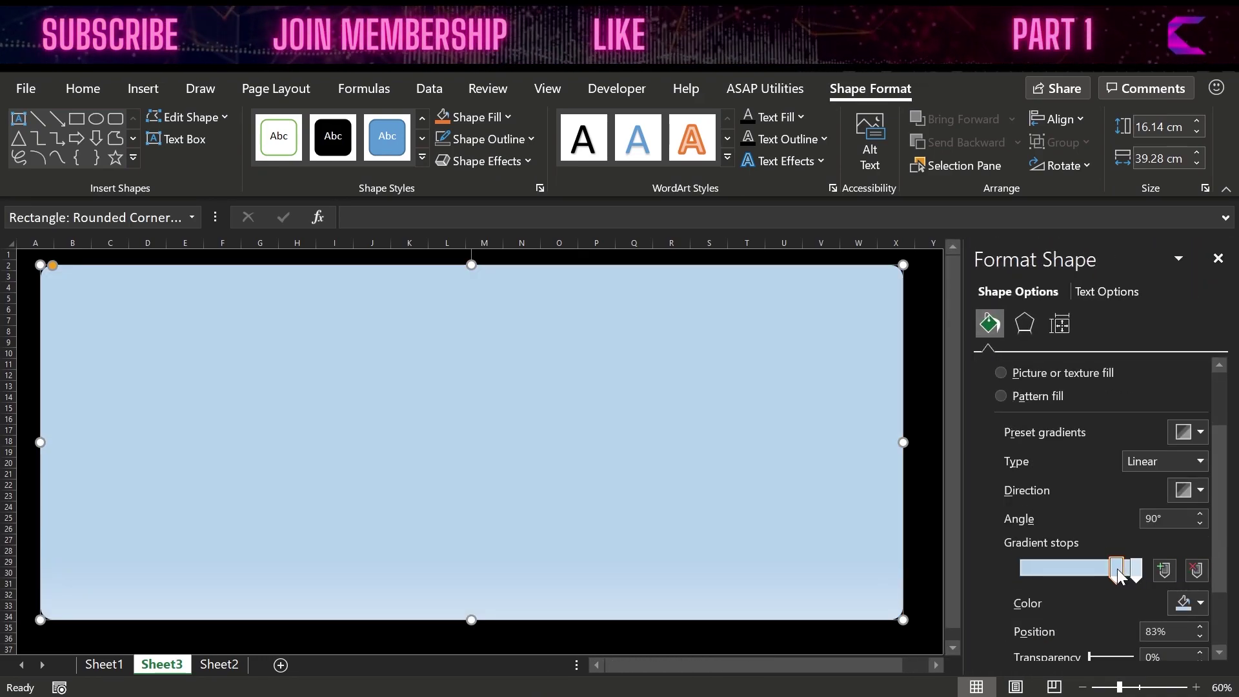
pyautogui.click(1196, 570)
# - Set the gradient stops to magenta, purple at about 30%, and cyan at the end
pyautogui.click(1191, 607)
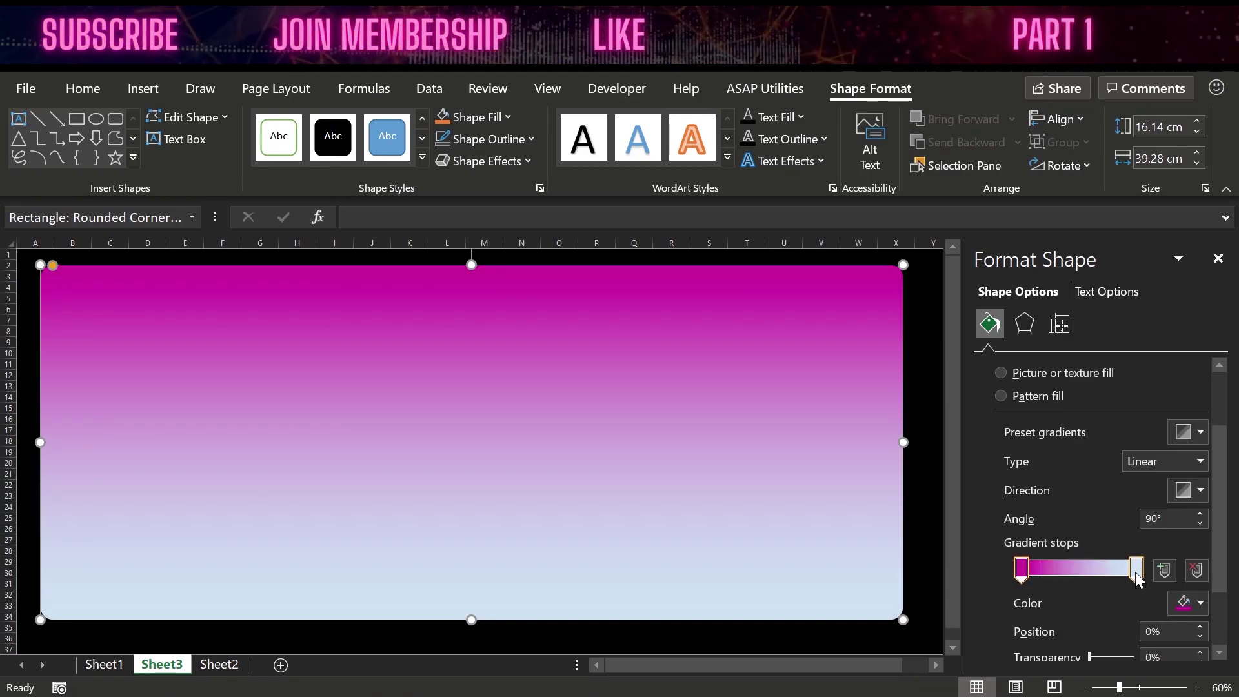
pyautogui.moveTo(1136, 570); pyautogui.dragTo(1053, 572)
pyautogui.click(1201, 603)
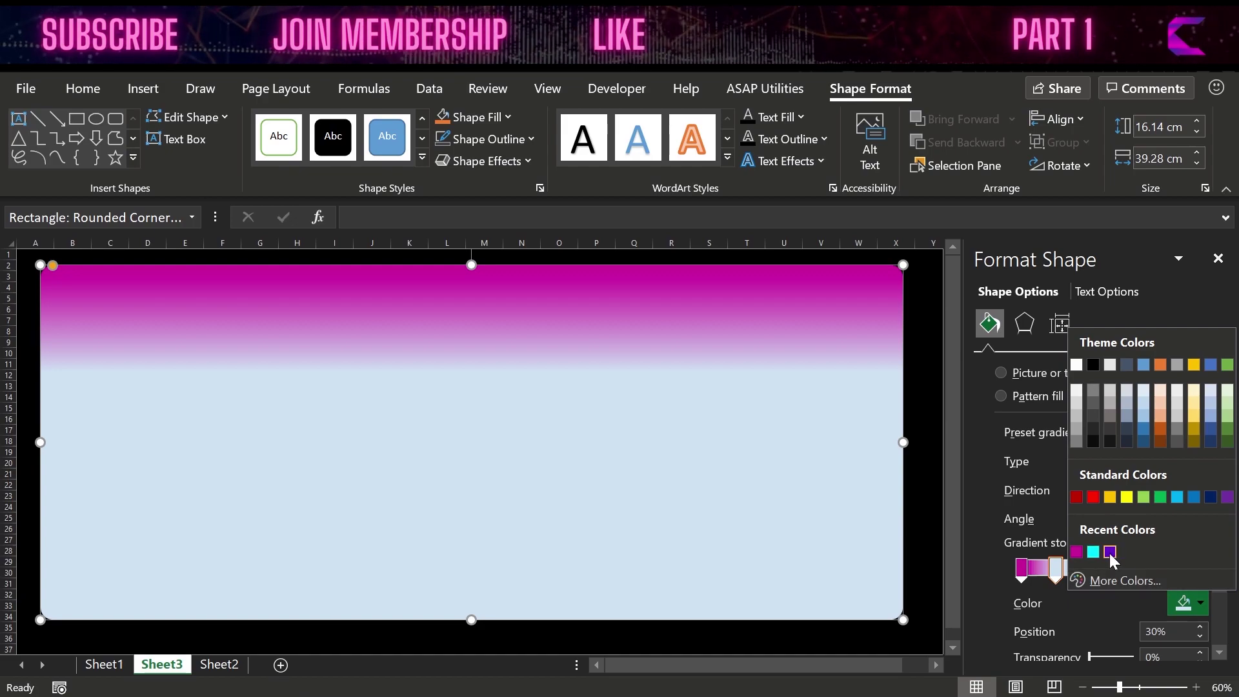
pyautogui.click(1109, 552)
pyautogui.click(1131, 571)
pyautogui.click(1195, 603)
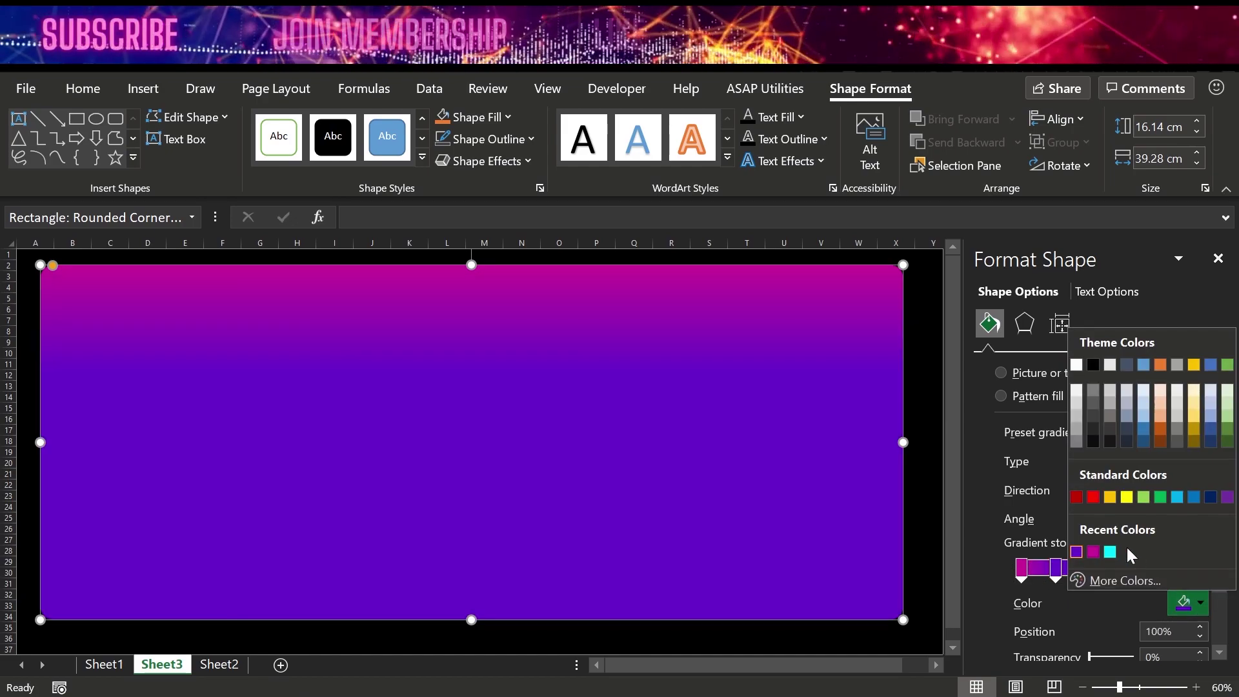
pyautogui.click(1098, 548)
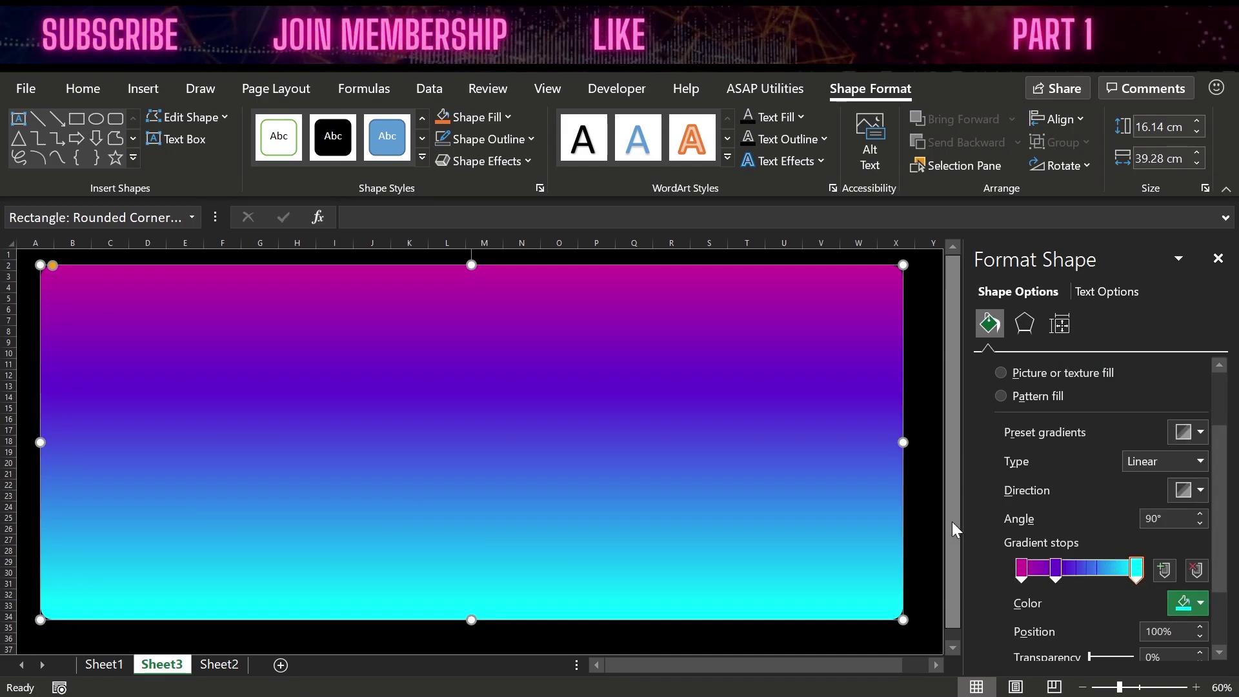
pyautogui.moveTo(1058, 568); pyautogui.dragTo(1054, 569)
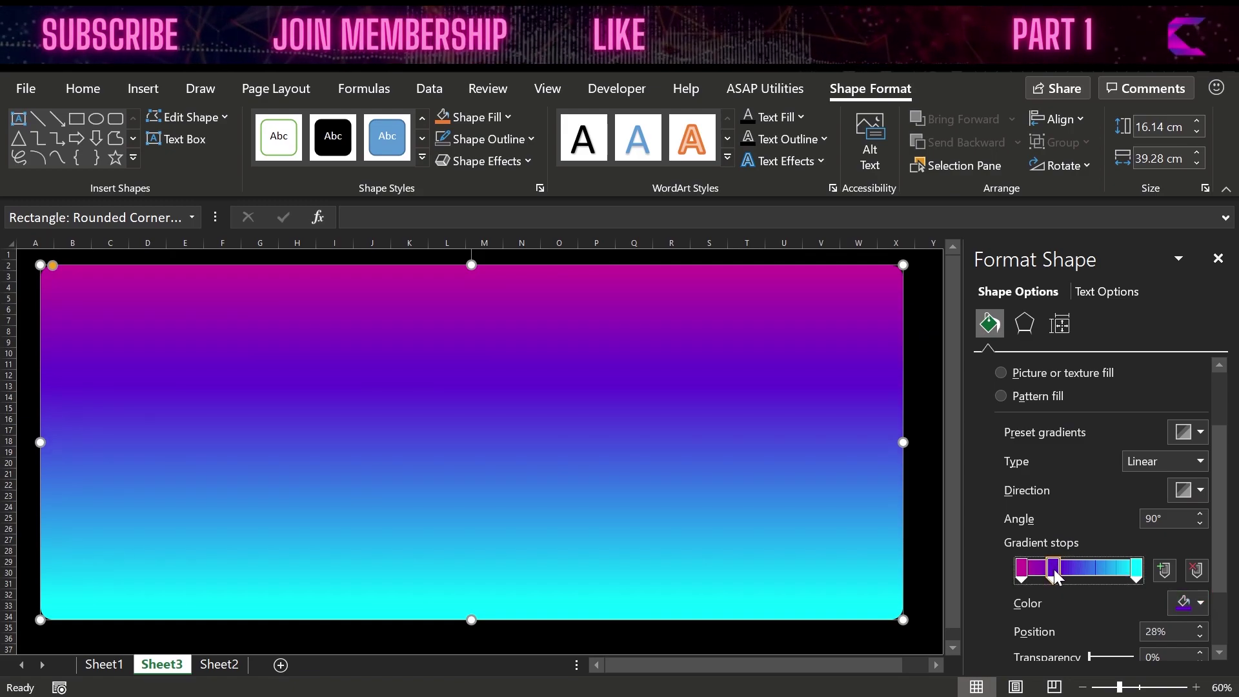
# - Make the gradient radial with cyan radiating from the top-left corner, then preview it
pyautogui.click(1194, 466)
pyautogui.click(1152, 502)
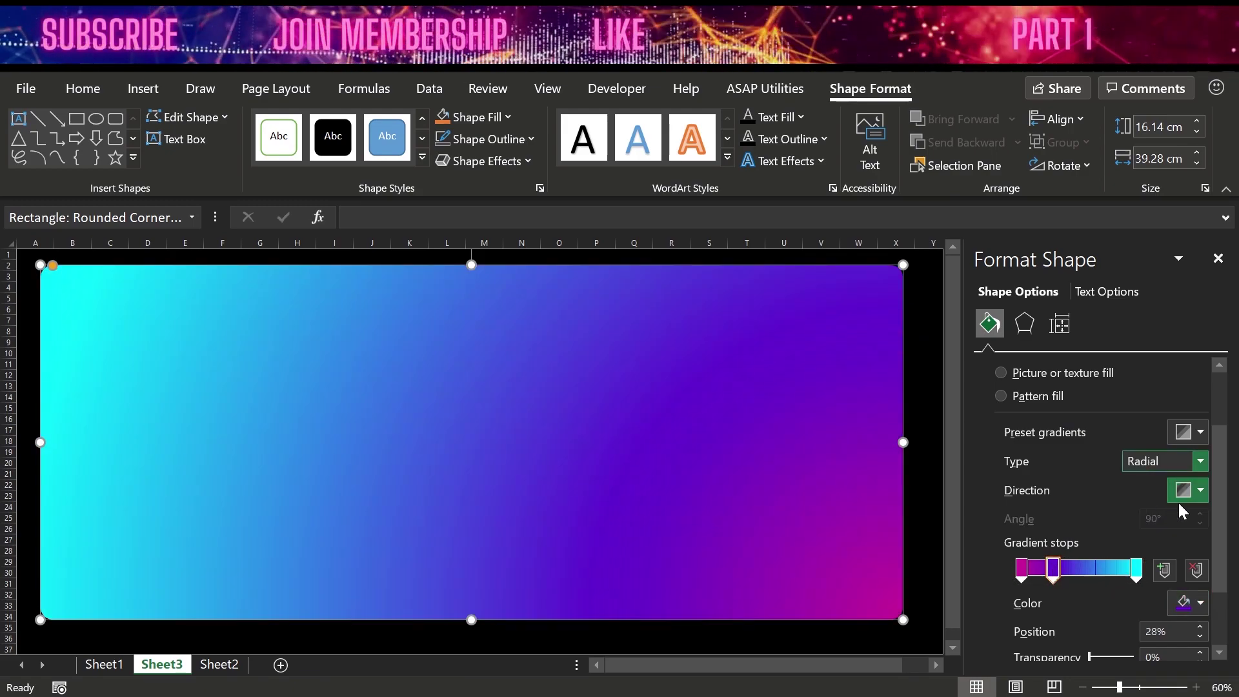
pyautogui.click(1199, 491)
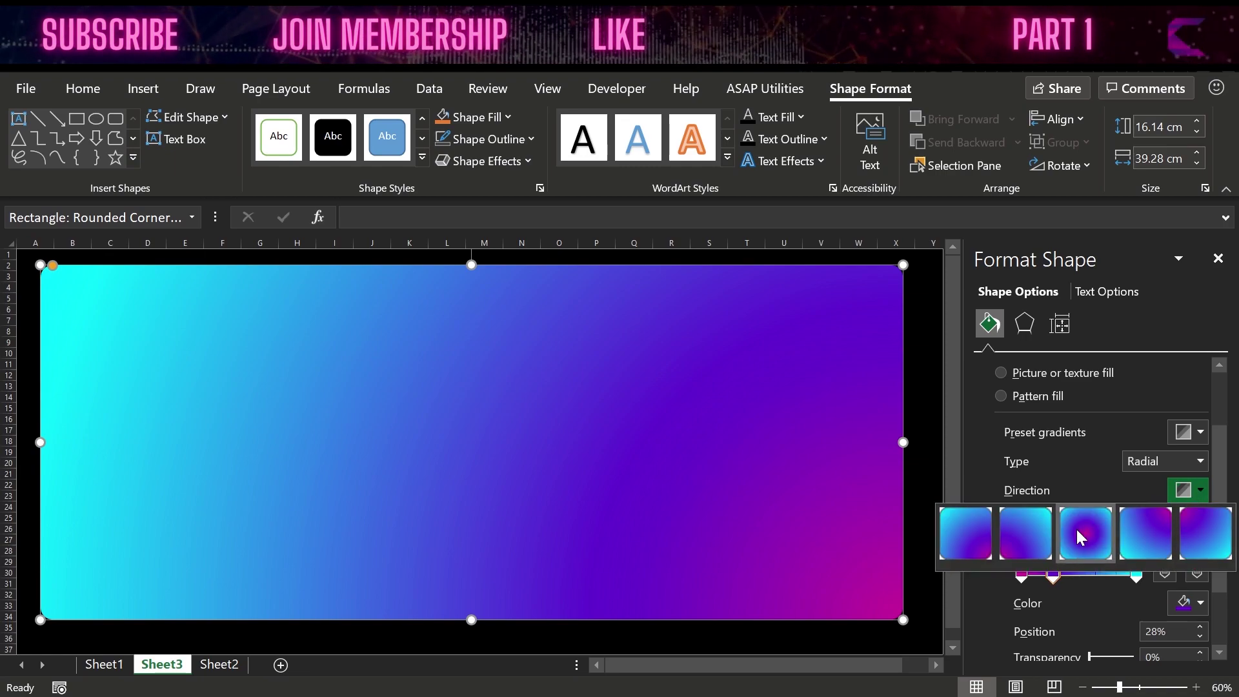
pyautogui.click(1205, 541)
pyautogui.click(1199, 491)
pyautogui.click(979, 533)
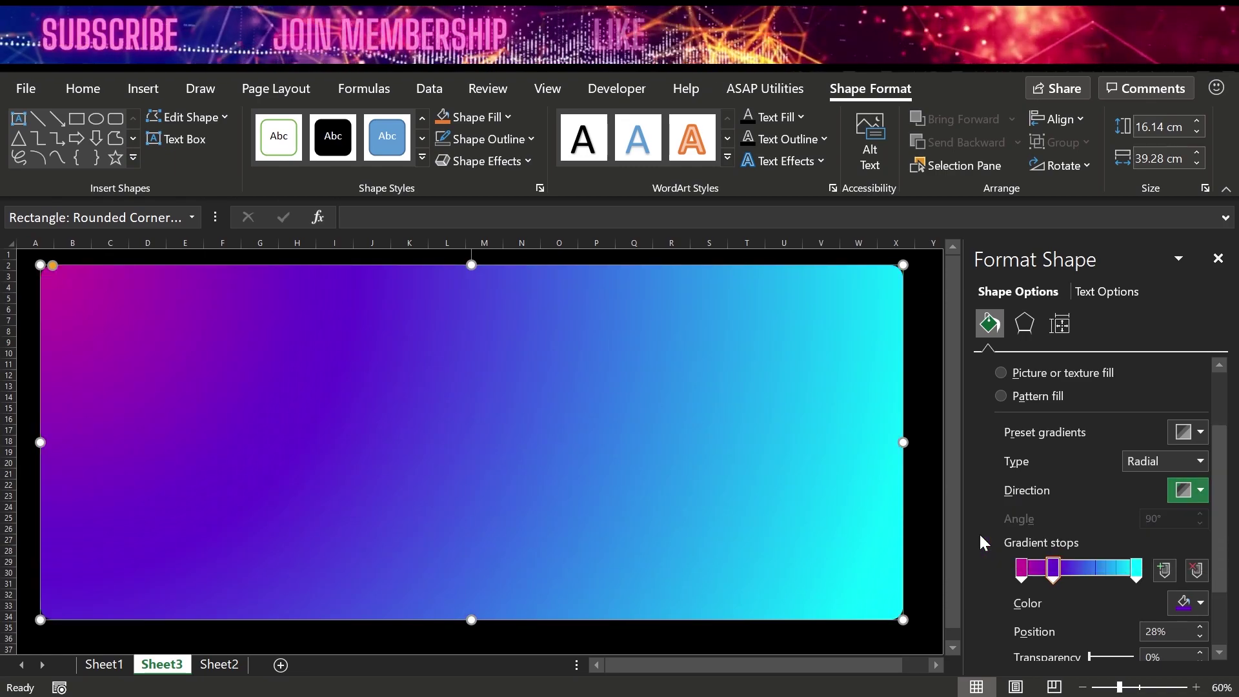
pyautogui.click(921, 474)
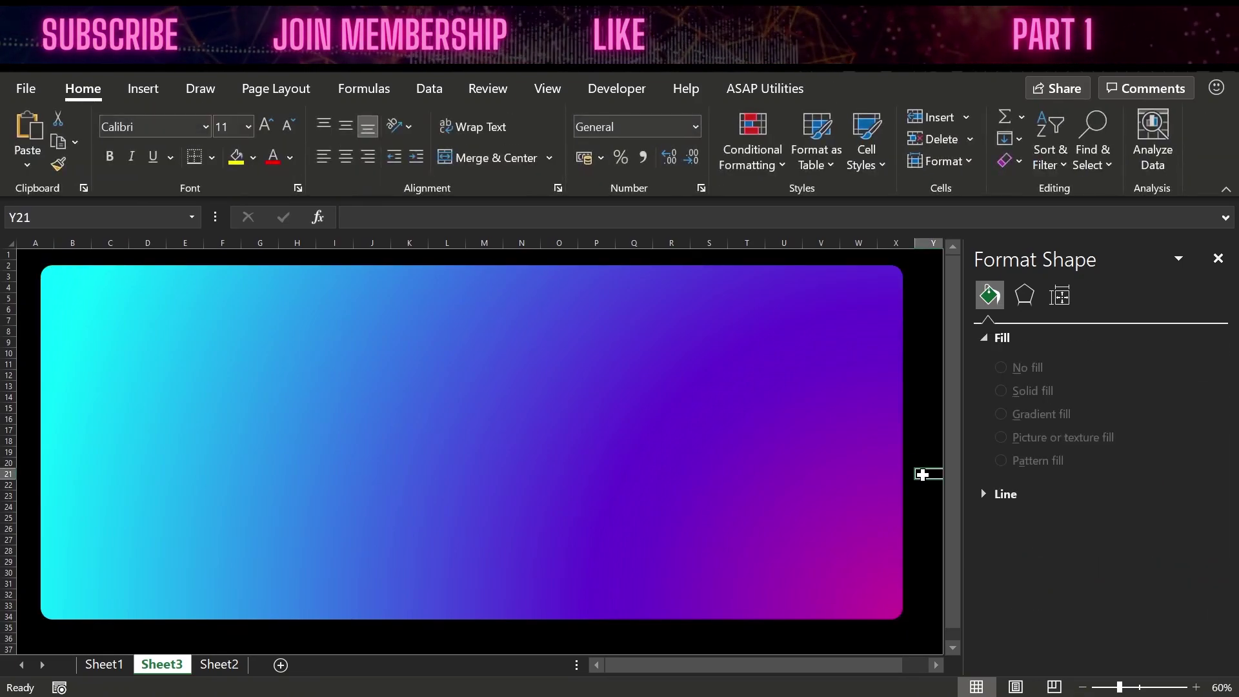
pyautogui.click(481, 444)
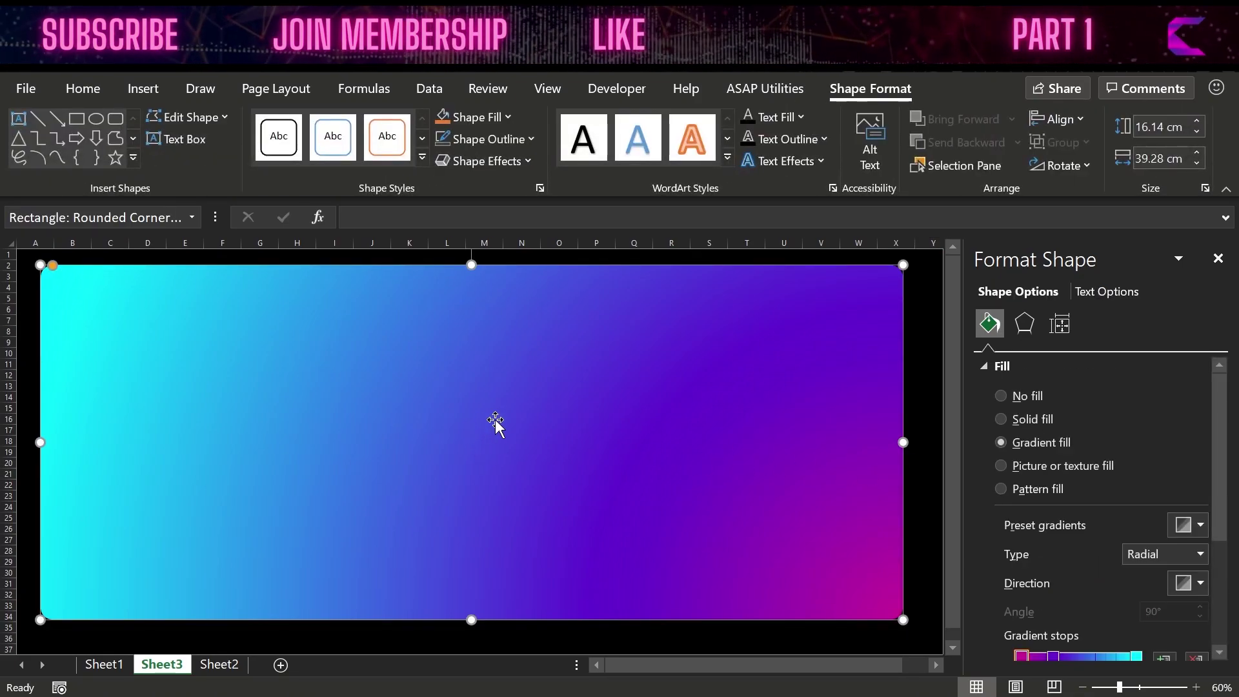